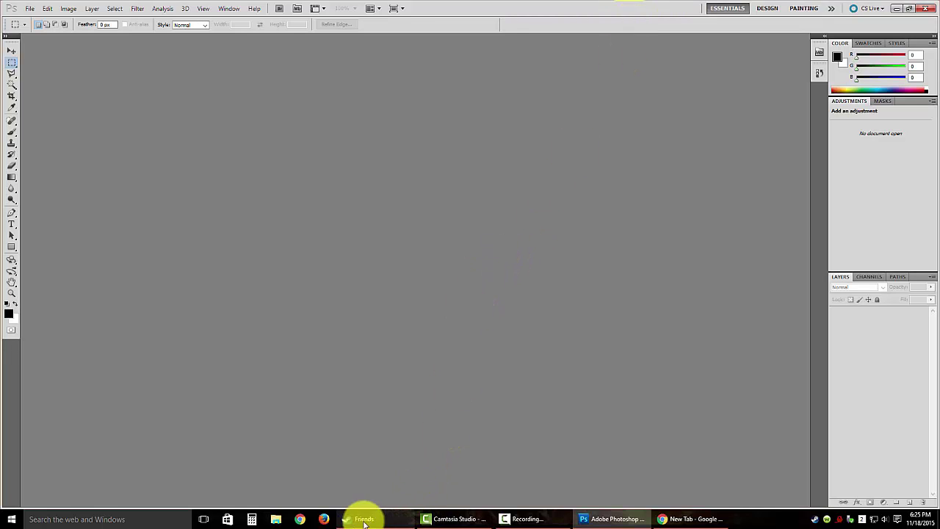
Search Google in Chrome for 'grass texture'
{"action": "left_click", "coordinate": [663, 520]}
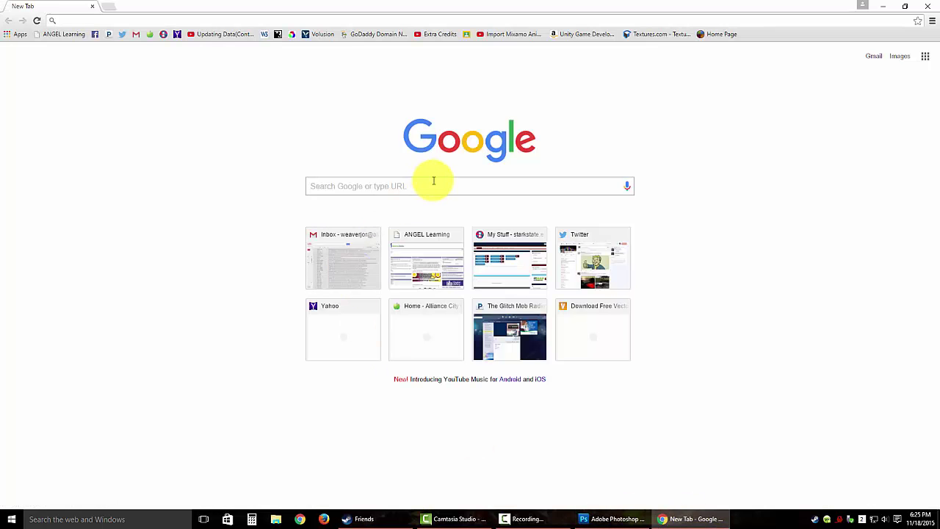
{"action": "type", "text": "grass"}
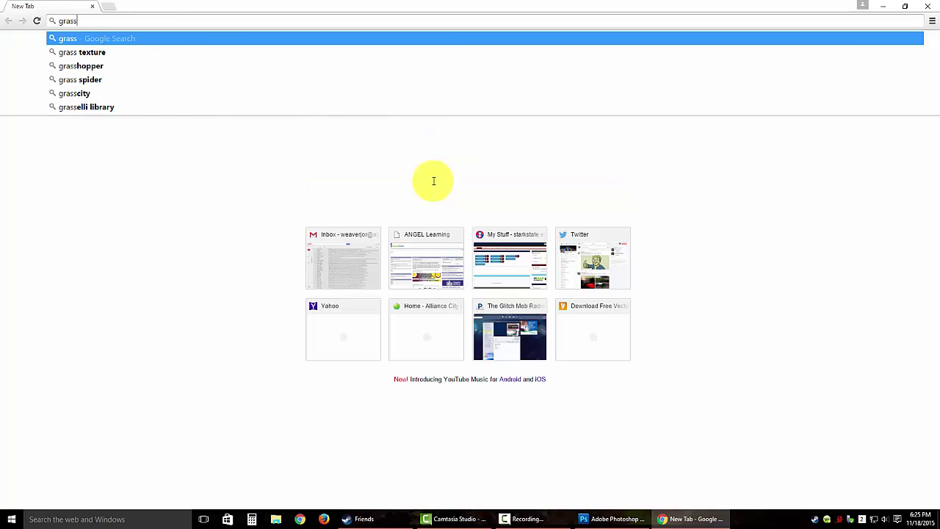
{"action": "type", "text": " texture"}
{"action": "key", "text": "Return"}
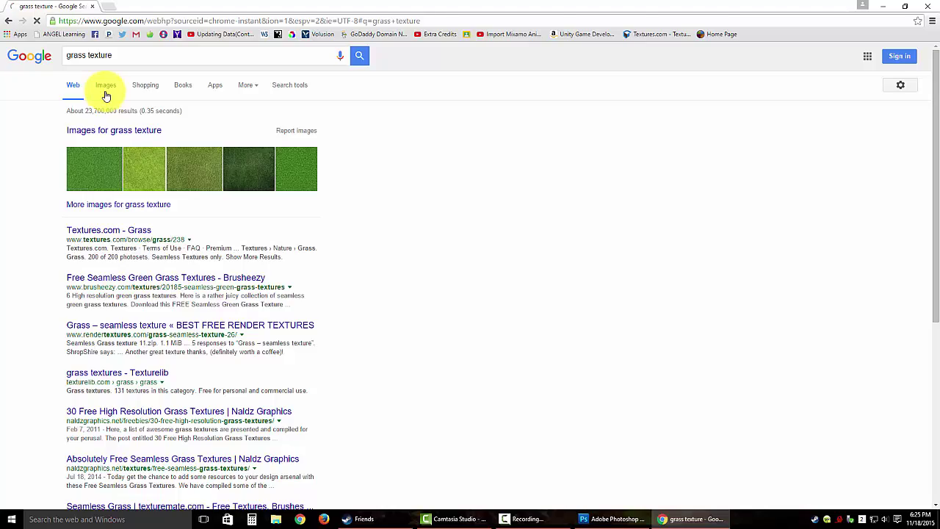
In image results, preview the 1600 × 1067 'Green lush grass texture' result
{"action": "left_click", "coordinate": [106, 95]}
{"action": "scroll", "coordinate": [871, 210], "scroll_direction": "down", "scroll_amount": 3}
{"action": "scroll", "coordinate": [746, 288], "scroll_direction": "up", "scroll_amount": 3}
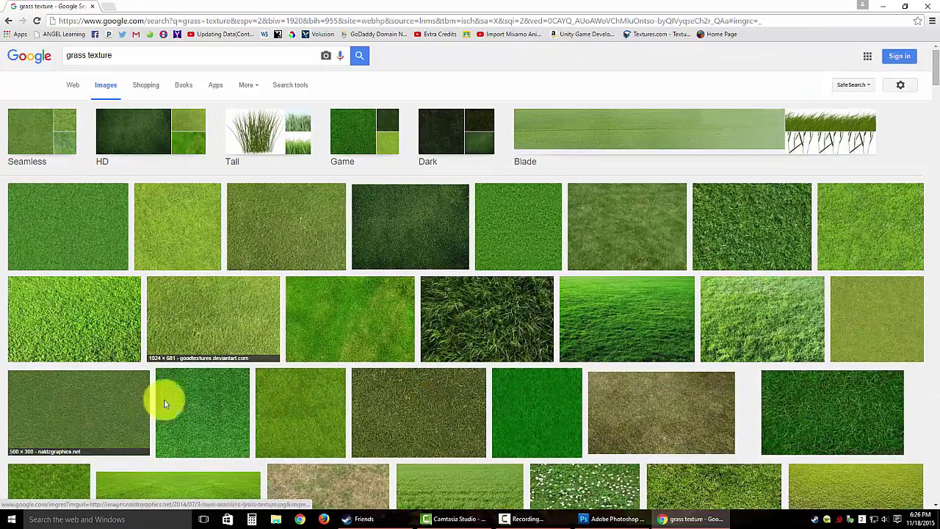
{"action": "scroll", "coordinate": [566, 395], "scroll_direction": "down", "scroll_amount": 5}
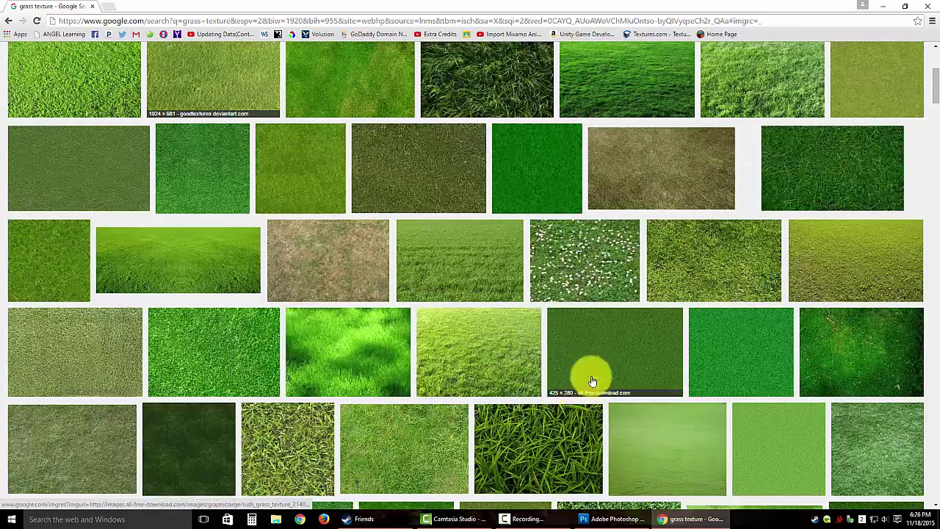
{"action": "scroll", "coordinate": [493, 336], "scroll_direction": "up", "scroll_amount": 5}
{"action": "left_click", "coordinate": [745, 243]}
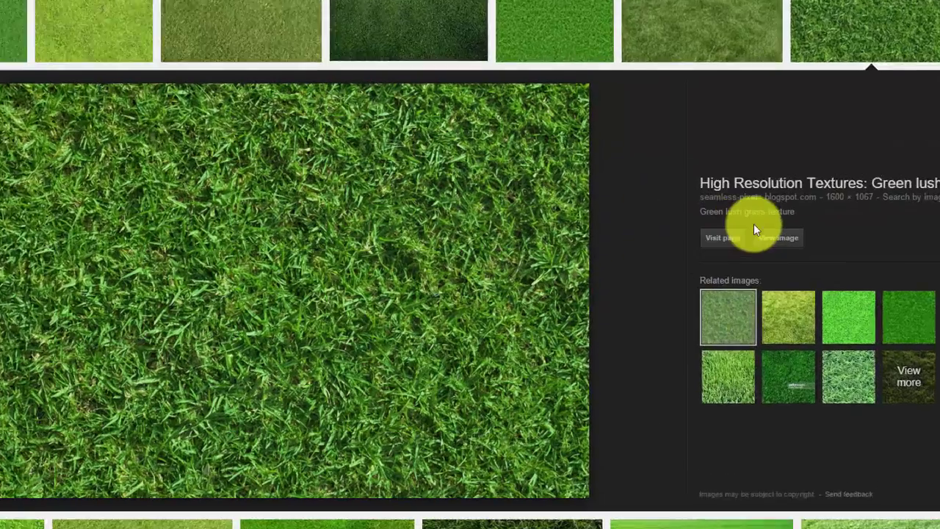
Save the full-size image as Green lush grass texture.jpg in a new Desktop folder 'textures'
{"action": "left_click", "coordinate": [683, 265]}
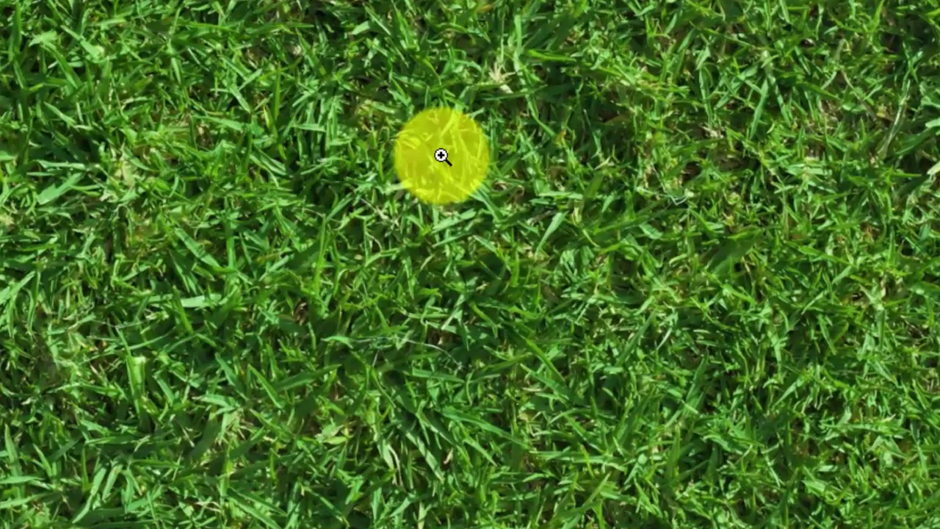
{"action": "right_click", "coordinate": [442, 156]}
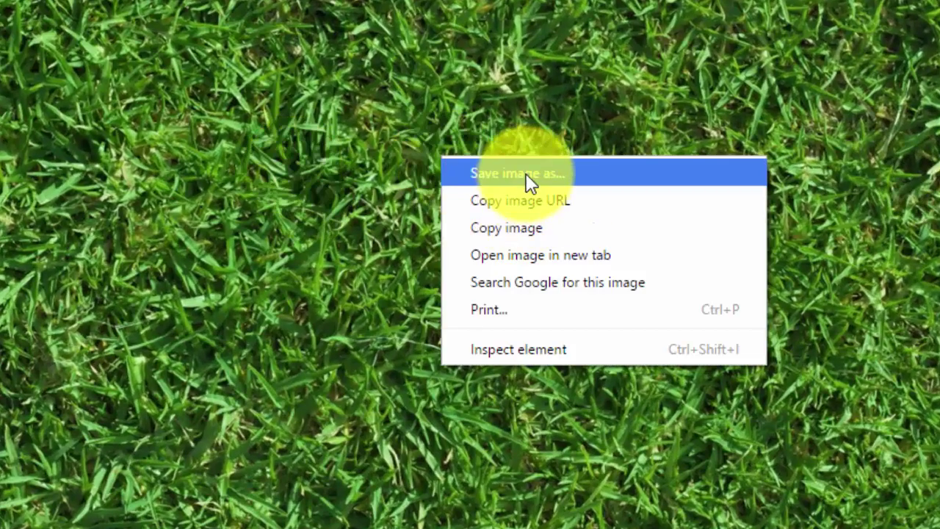
{"action": "left_click", "coordinate": [577, 175]}
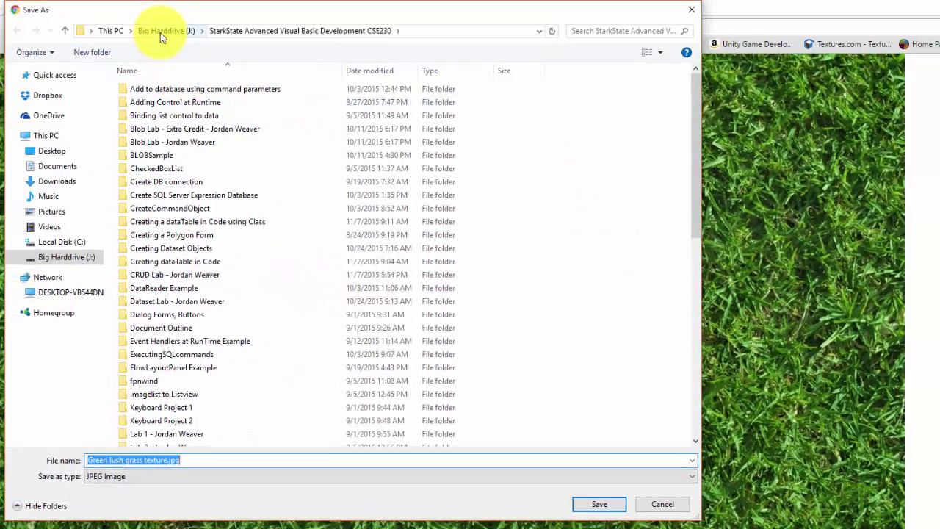
{"action": "left_click", "coordinate": [157, 17]}
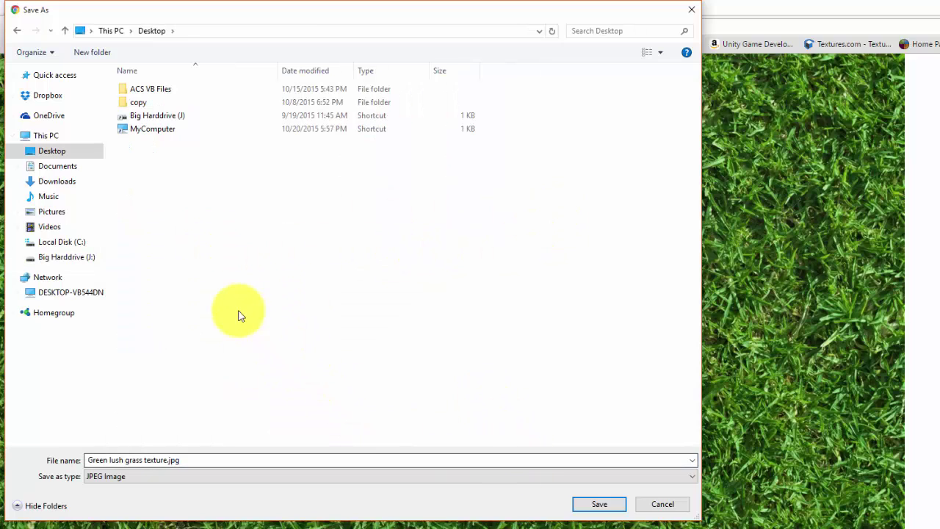
{"action": "left_click", "coordinate": [92, 52]}
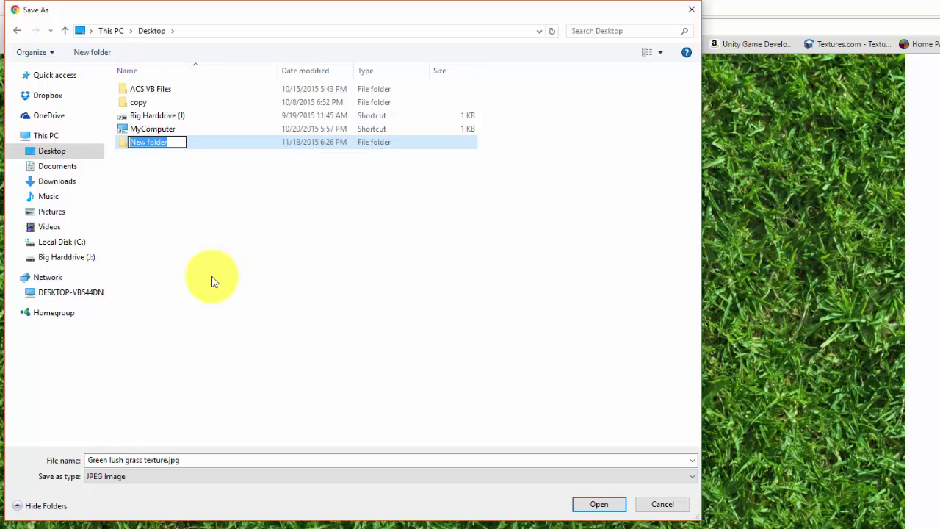
{"action": "key", "text": "Return"}
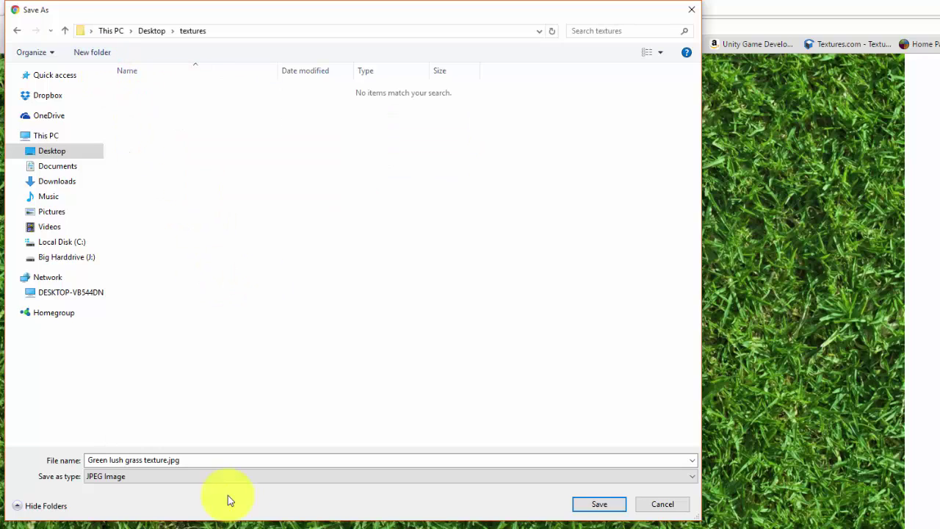
{"action": "key", "text": "Return"}
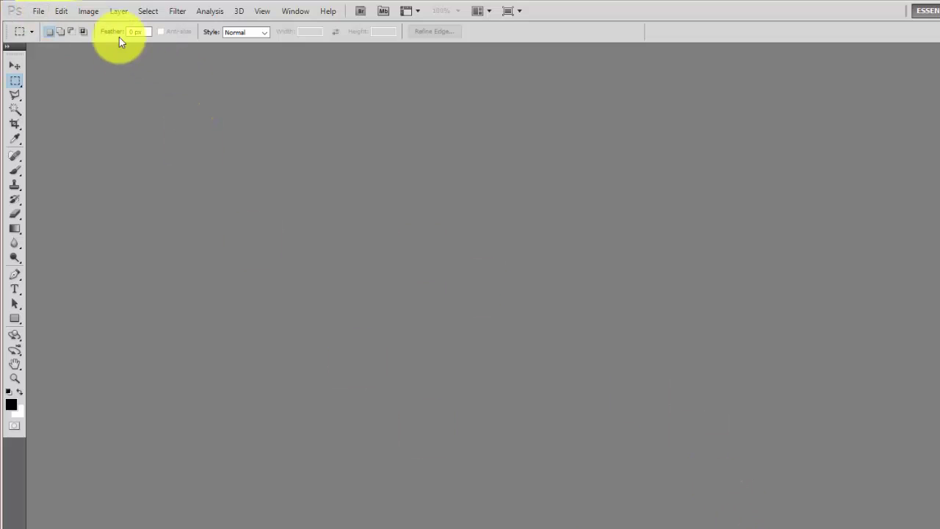
Open Green lush grass texture.jpg from the Desktop textures folder in Photoshop
{"action": "left_click", "coordinate": [38, 14]}
{"action": "left_click", "coordinate": [49, 40]}
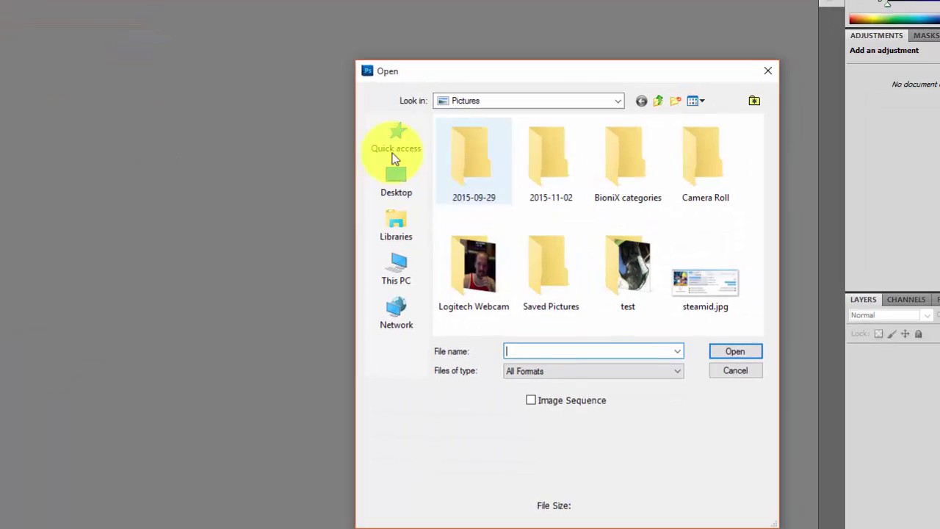
{"action": "left_click", "coordinate": [395, 169]}
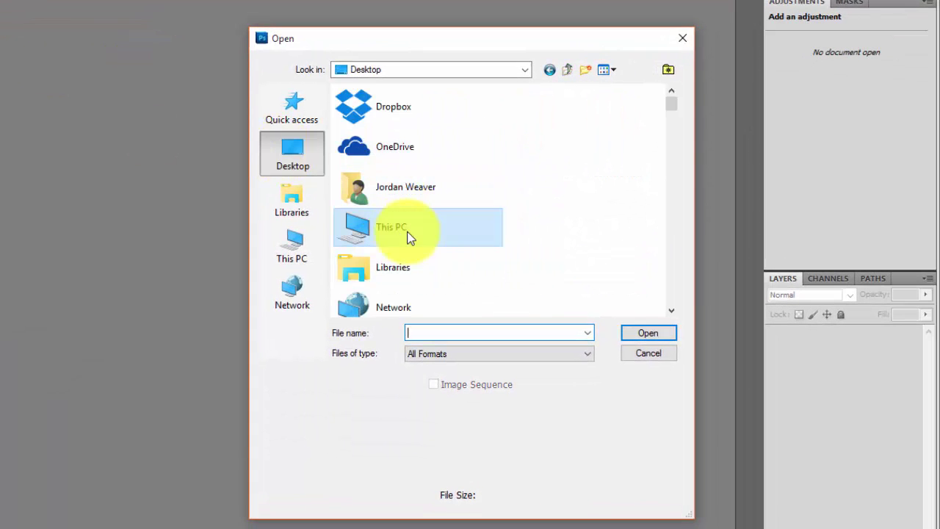
{"action": "scroll", "coordinate": [439, 219], "scroll_direction": "down", "scroll_amount": 3}
{"action": "scroll", "coordinate": [439, 219], "scroll_direction": "down", "scroll_amount": 5}
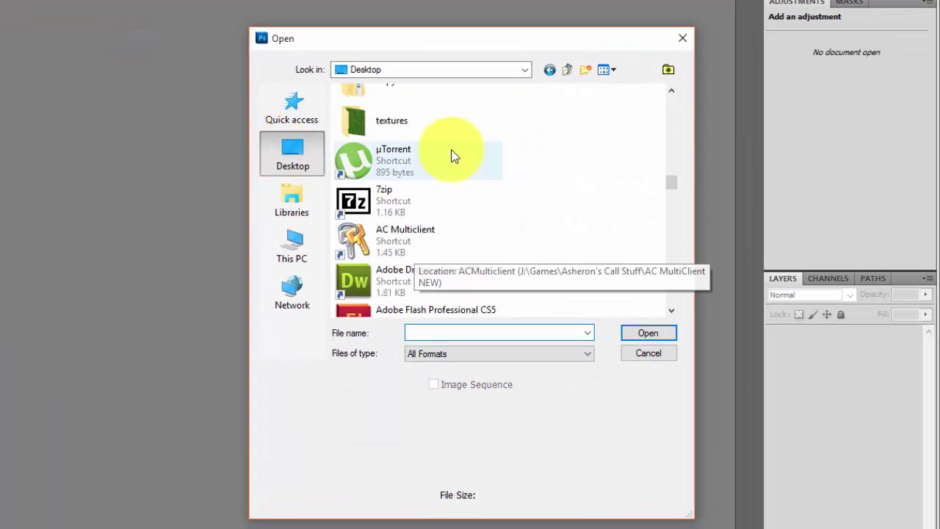
{"action": "double_click", "coordinate": [403, 131]}
{"action": "left_click", "coordinate": [372, 146]}
{"action": "left_click", "coordinate": [647, 334]}
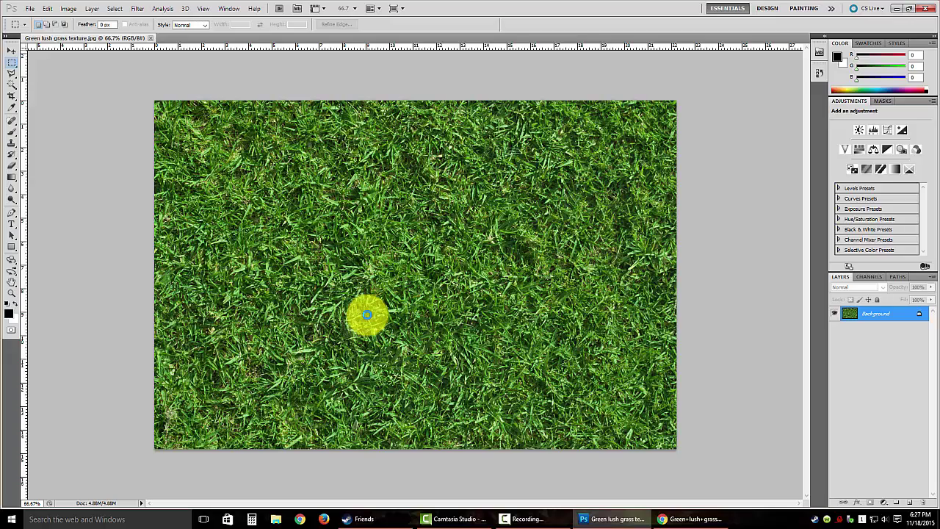
Duplicate the Background layer, then delete the original, leaving only Background copy
{"action": "scroll", "coordinate": [366, 314], "scroll_direction": "up", "scroll_amount": 2}
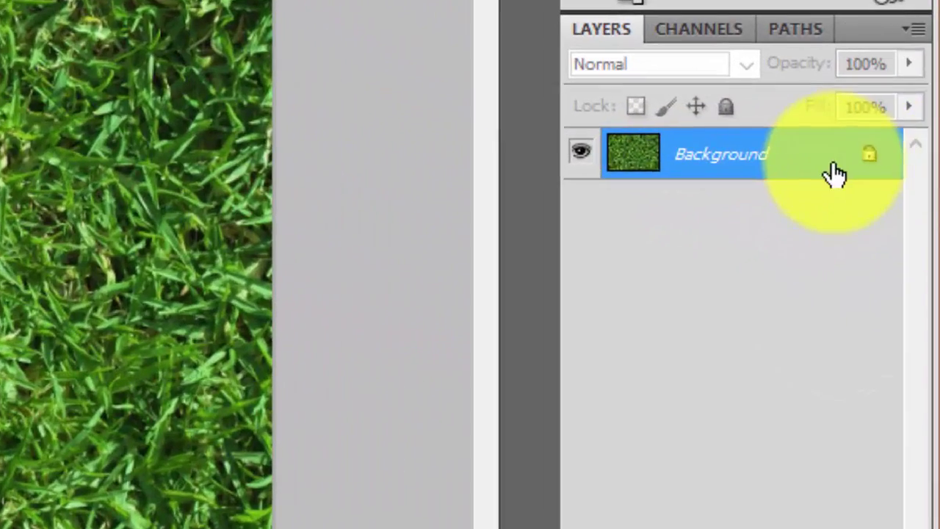
{"action": "right_click", "coordinate": [912, 318]}
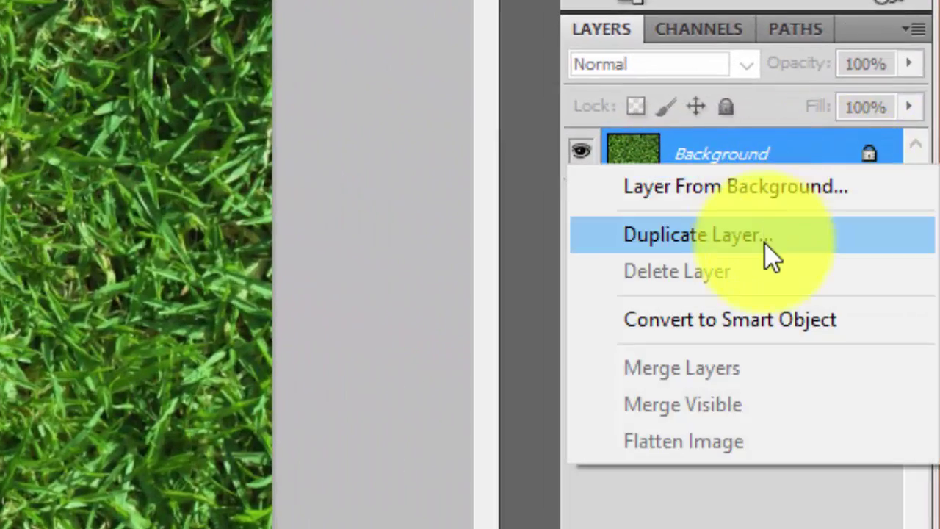
{"action": "left_click", "coordinate": [808, 237]}
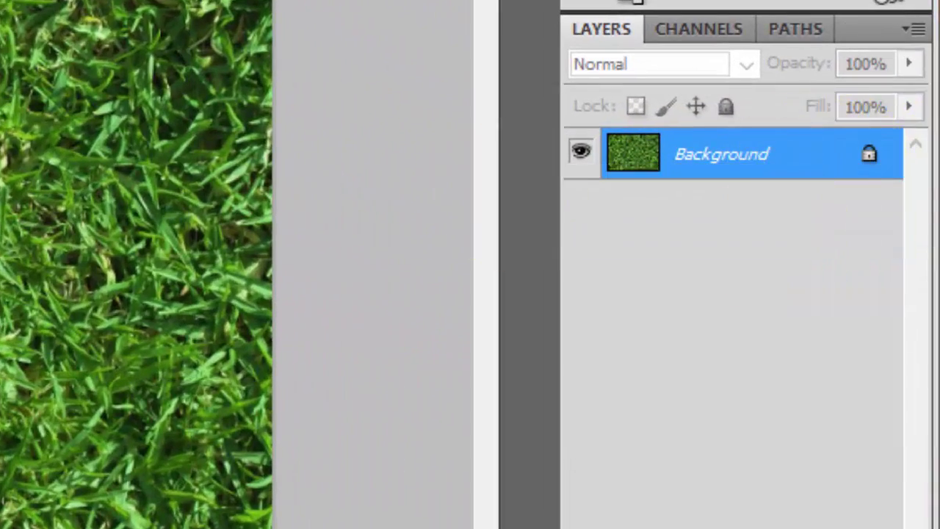
{"action": "left_click", "coordinate": [785, 207]}
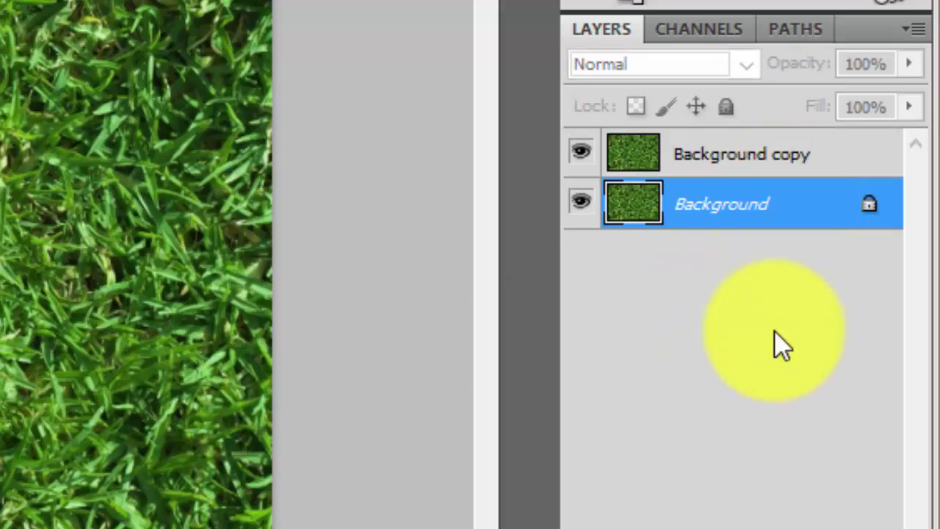
{"action": "key", "text": "Delete"}
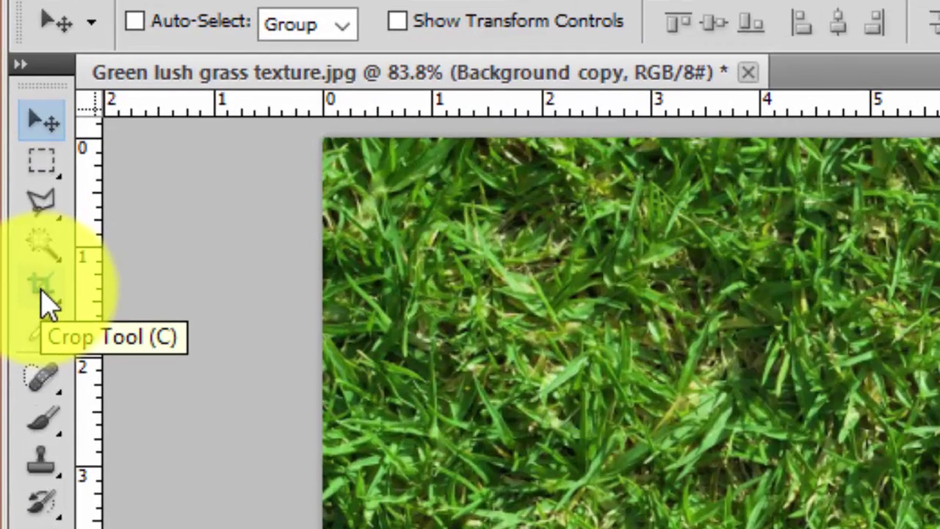
Crop the grass to a centred square using the Crop tool set to 1 in × 1 in
{"action": "left_click", "coordinate": [42, 293]}
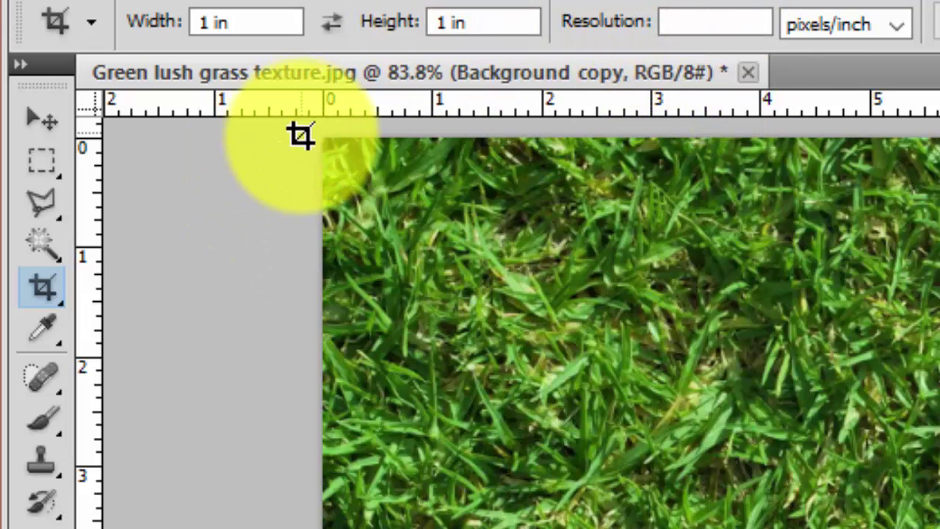
{"action": "mouse_move", "coordinate": [286, 135]}
{"action": "left_mouse_down"}
{"action": "mouse_move", "coordinate": [693, 514]}
{"action": "mouse_move", "coordinate": [939, 528]}
{"action": "left_mouse_up"}
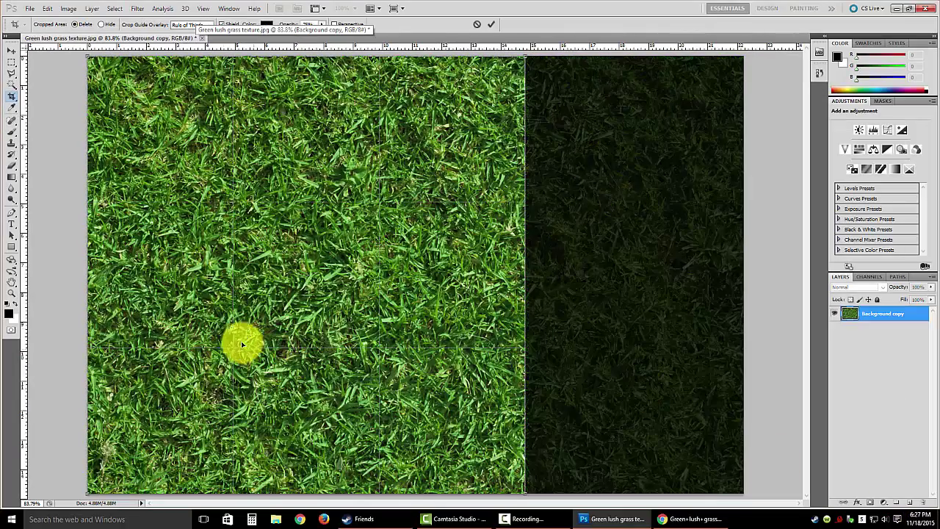
{"action": "left_click", "coordinate": [13, 50]}
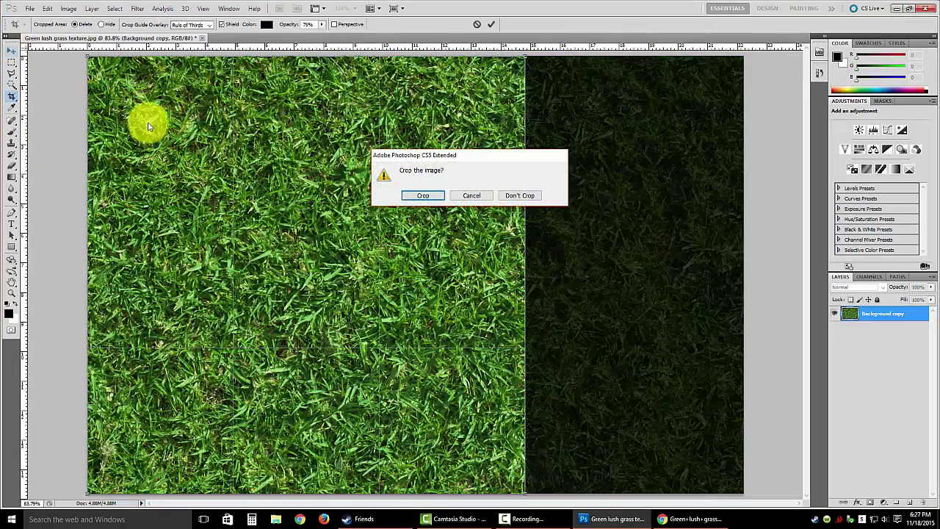
{"action": "left_click", "coordinate": [486, 200]}
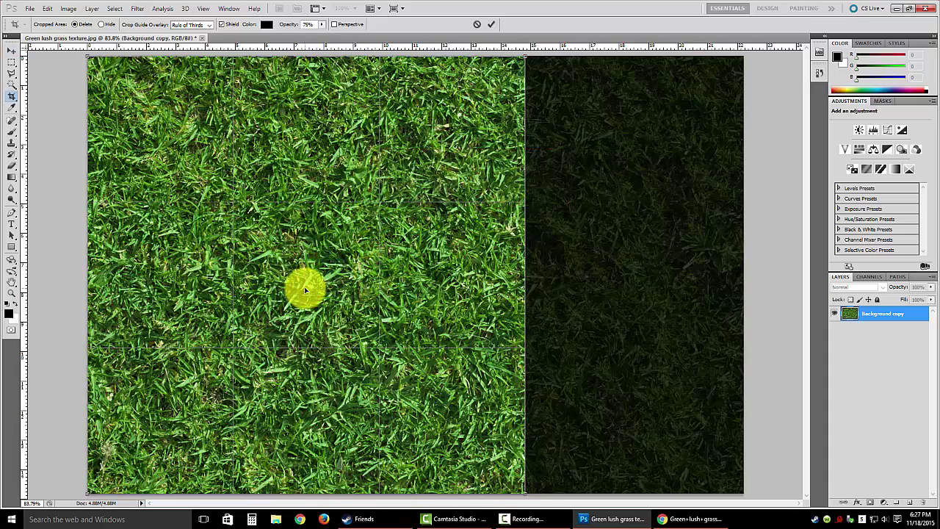
{"action": "left_click_drag", "start_coordinate": [306, 290], "coordinate": [351, 182]}
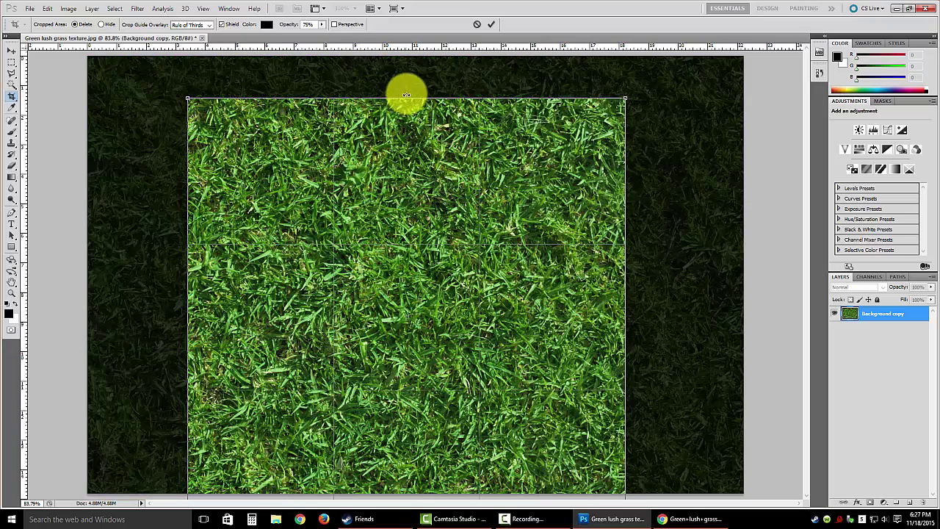
{"action": "mouse_move", "coordinate": [419, 268]}
{"action": "left_mouse_down"}
{"action": "mouse_move", "coordinate": [430, 298]}
{"action": "mouse_move", "coordinate": [434, 278]}
{"action": "mouse_move", "coordinate": [399, 269]}
{"action": "mouse_move", "coordinate": [472, 272]}
{"action": "mouse_move", "coordinate": [380, 279]}
{"action": "mouse_move", "coordinate": [420, 287]}
{"action": "left_mouse_up"}
{"action": "key", "text": "Return"}
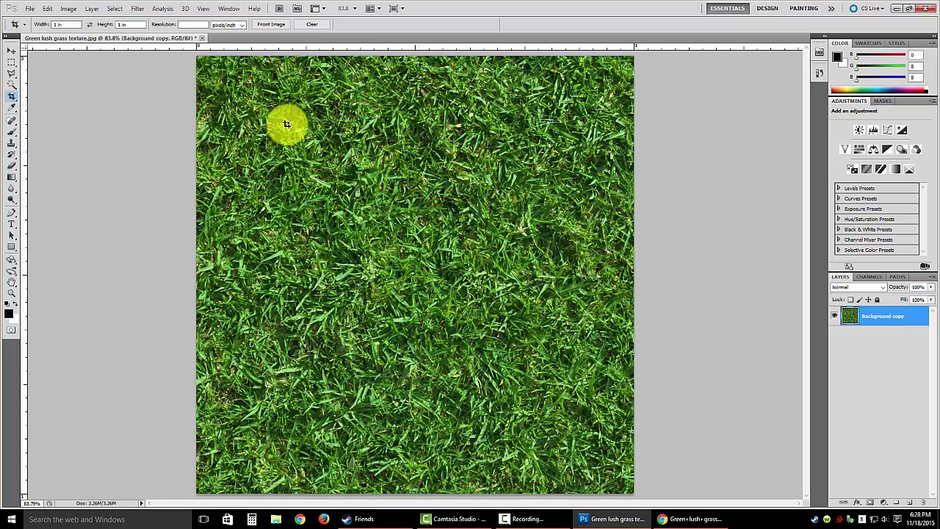
Resize the image to 512 px width with Constrain Proportions on, giving 512 × 512
{"action": "left_click", "coordinate": [13, 52]}
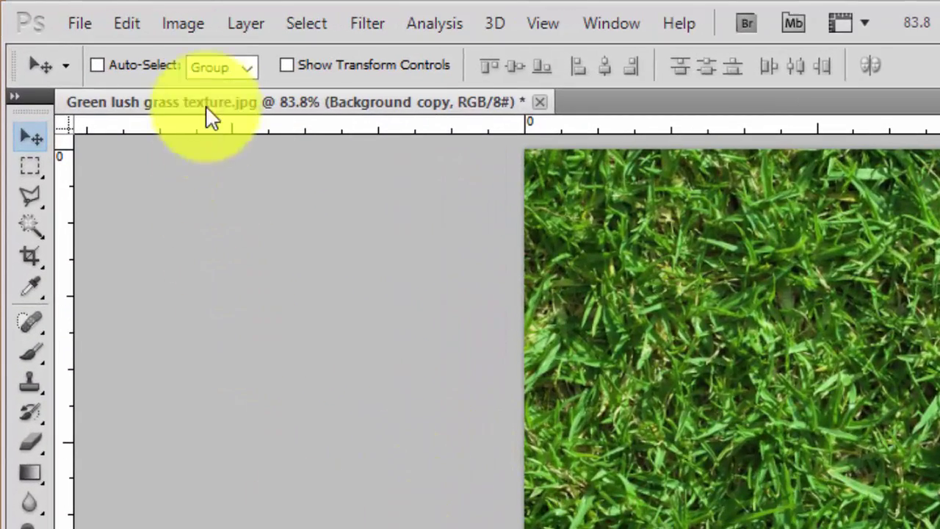
{"action": "left_click", "coordinate": [185, 22]}
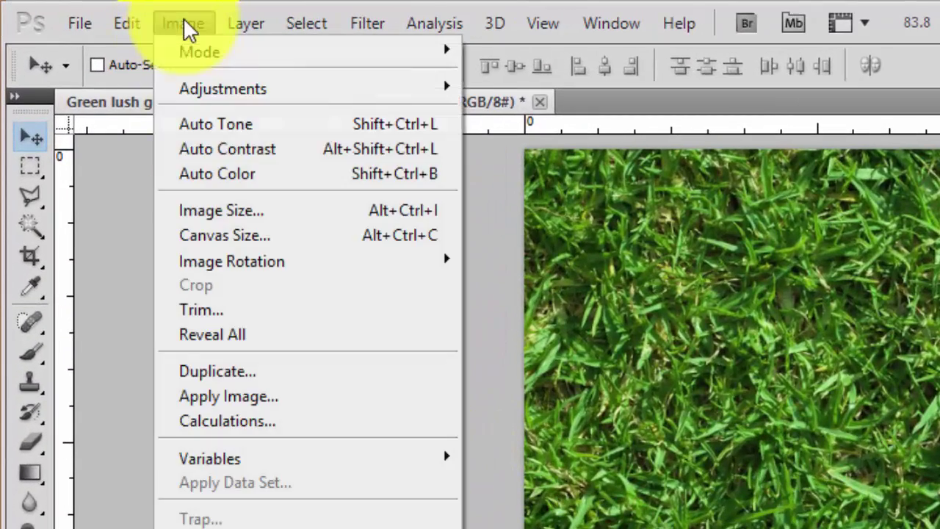
{"action": "left_click", "coordinate": [226, 215]}
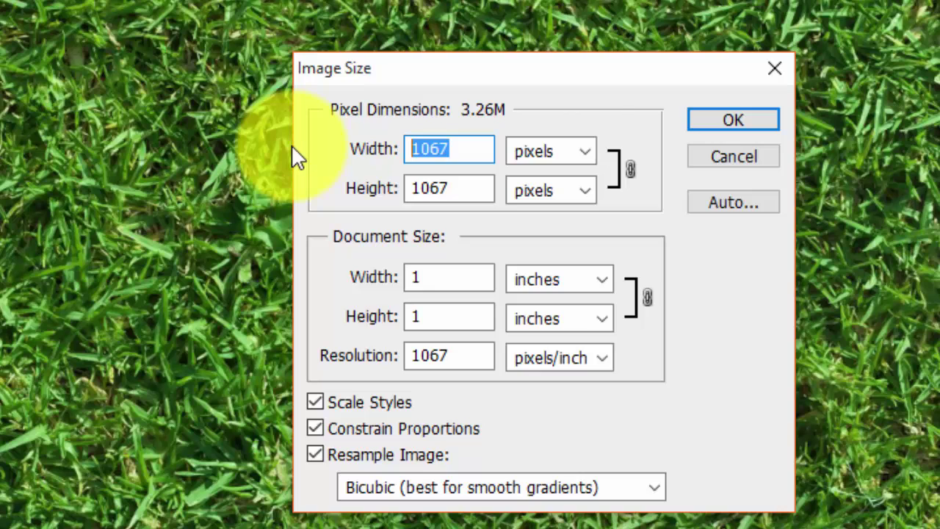
{"action": "type", "text": "512"}
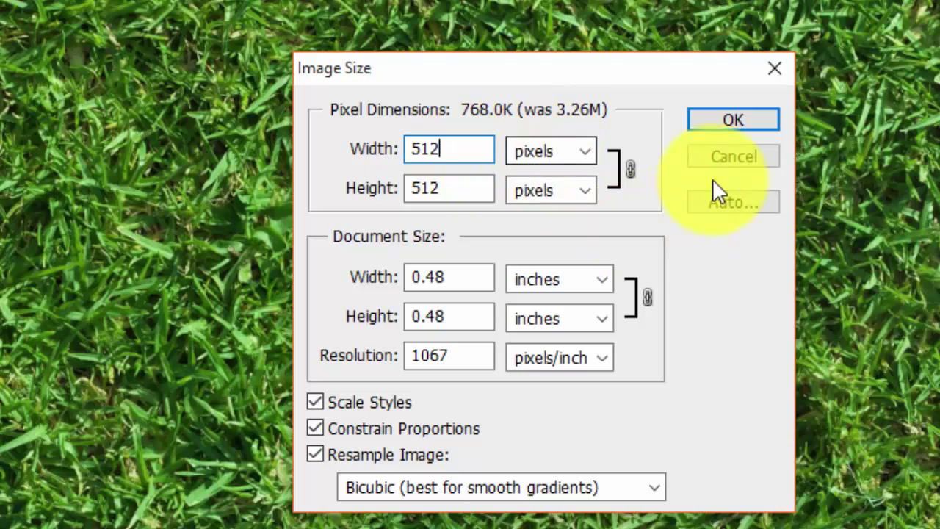
{"action": "left_click", "coordinate": [729, 121]}
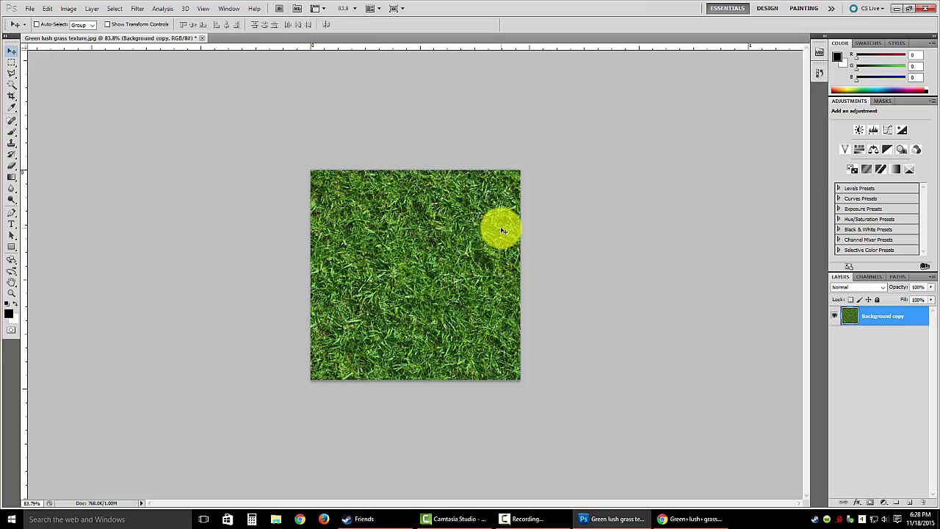
Zoom the 512 px texture to about 175% so it fills the window height
{"action": "key", "text": "ctrl+0"}
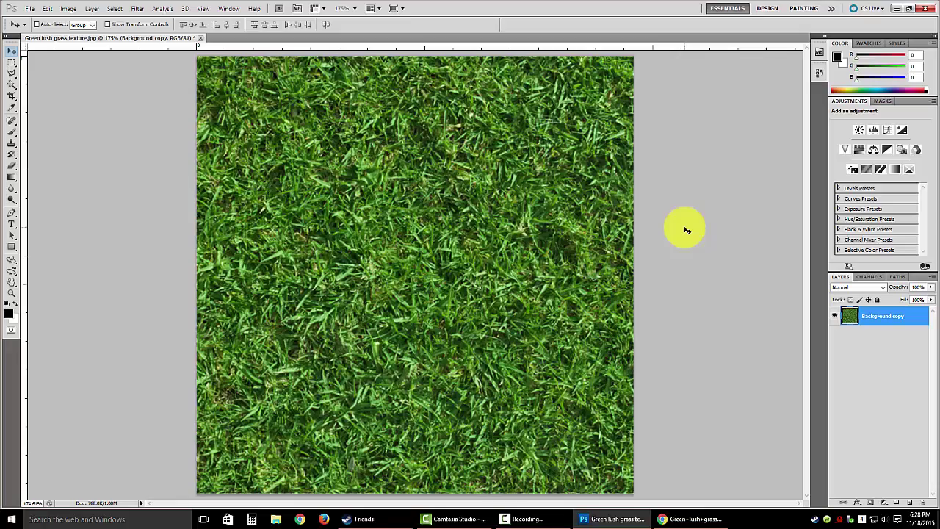
{"action": "key", "text": "ctrl+plus"}
{"action": "key", "text": "ctrl+plus"}
{"action": "key", "text": "ctrl+minus"}
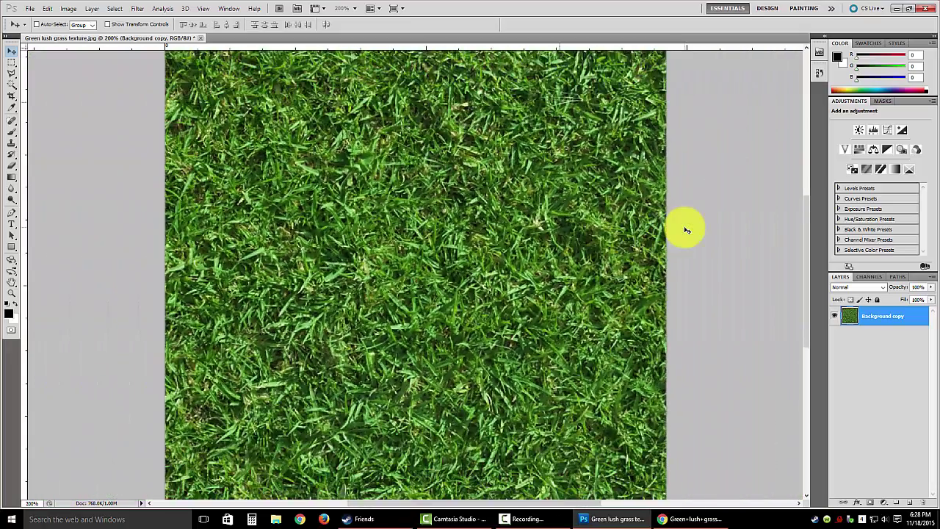
{"action": "key", "text": "ctrl+minus"}
{"action": "key", "text": "ctrl+plus"}
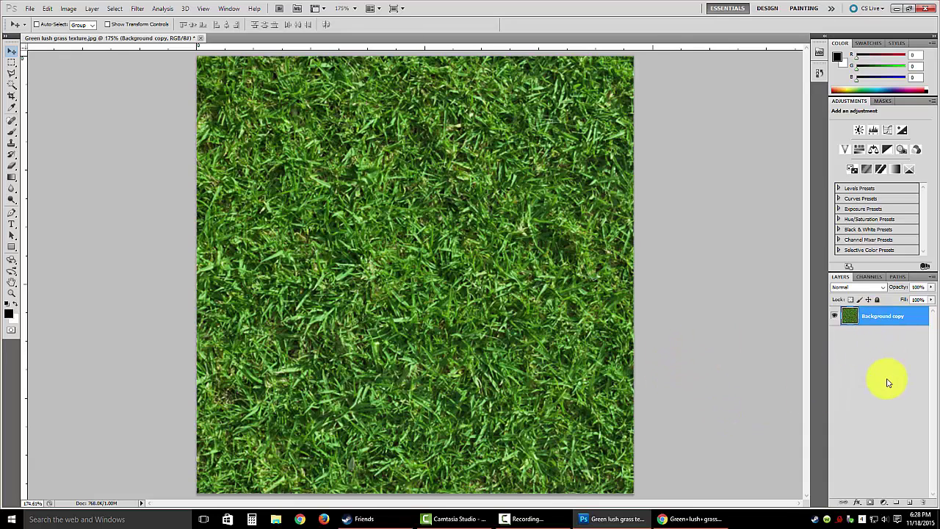
{"action": "right_click", "coordinate": [874, 322]}
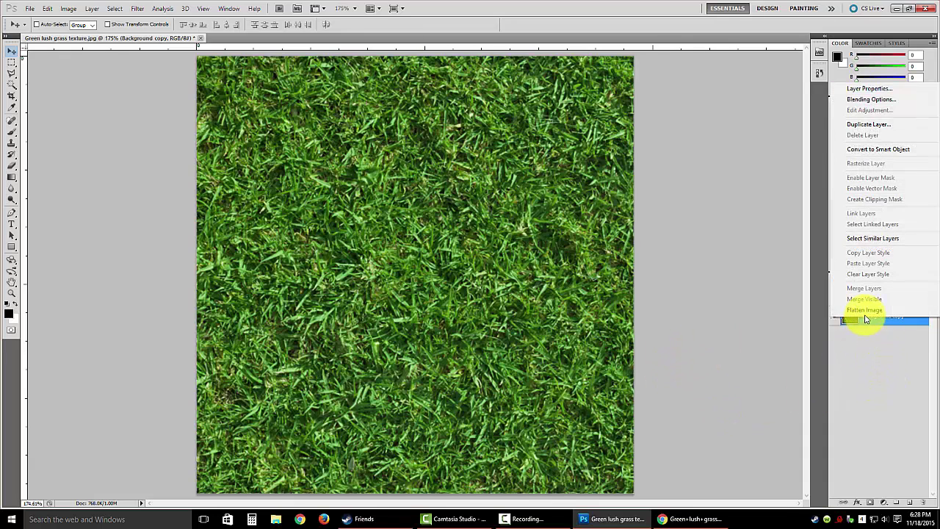
{"action": "left_click", "coordinate": [874, 325]}
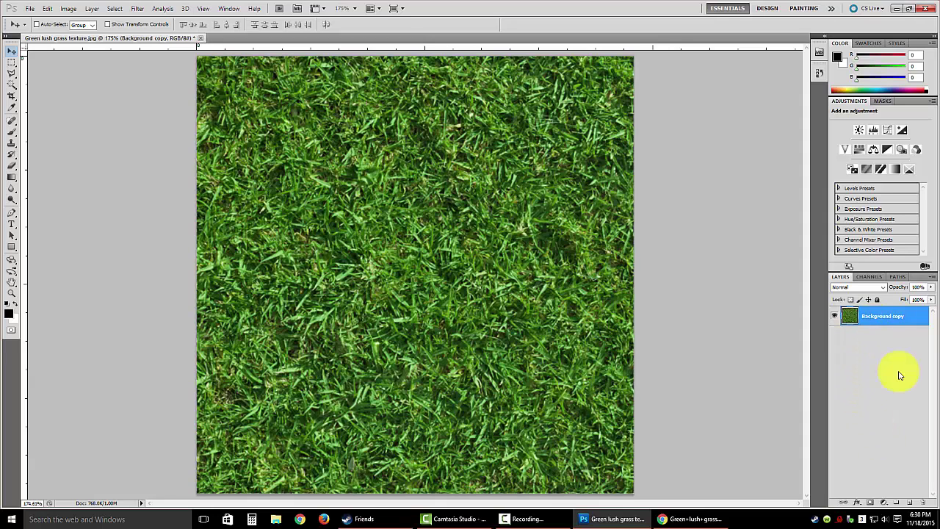
Duplicate the grass layer with Ctrl+J, offset the copy, and turn off View > Snap
{"action": "key", "text": "ctrl+j"}
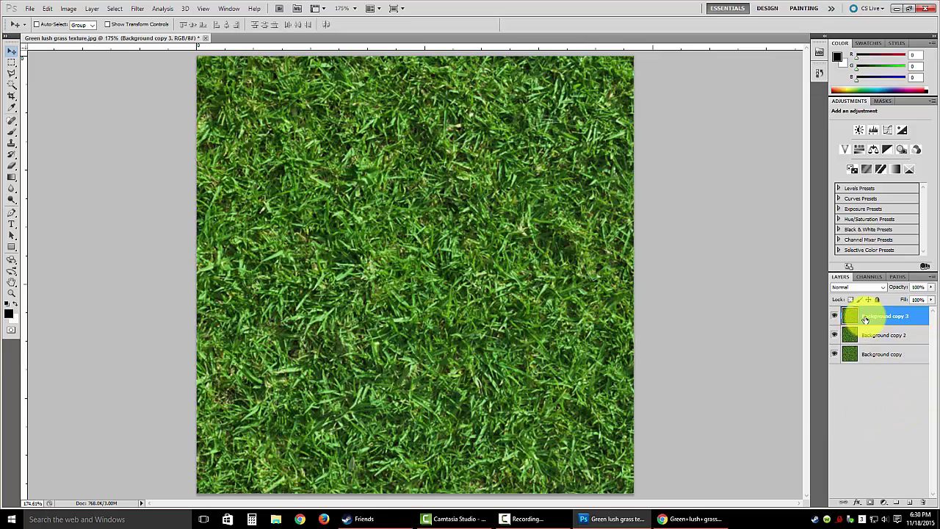
{"action": "left_click_drag", "start_coordinate": [357, 346], "coordinate": [577, 352]}
{"action": "mouse_move", "coordinate": [445, 183]}
{"action": "left_mouse_down"}
{"action": "mouse_move", "coordinate": [484, 234]}
{"action": "mouse_move", "coordinate": [493, 221]}
{"action": "left_mouse_up"}
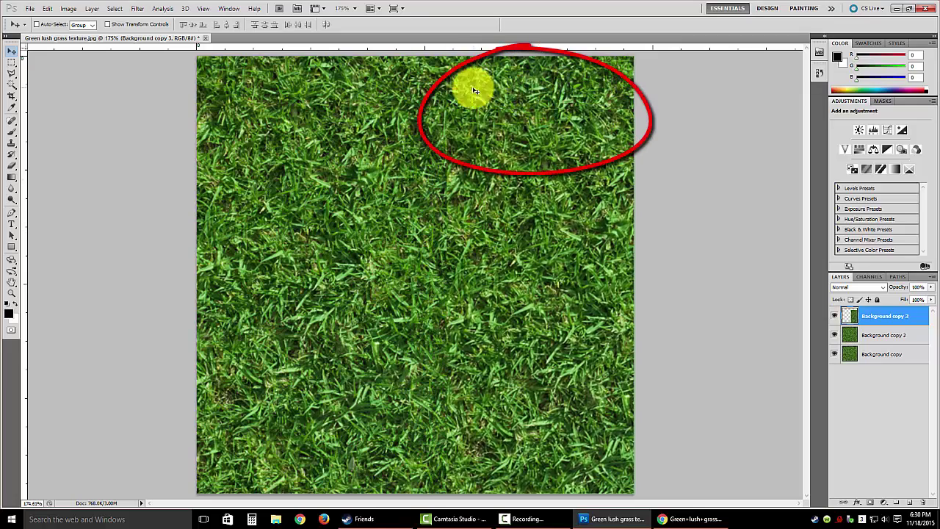
{"action": "left_click_drag", "start_coordinate": [517, 185], "coordinate": [522, 147]}
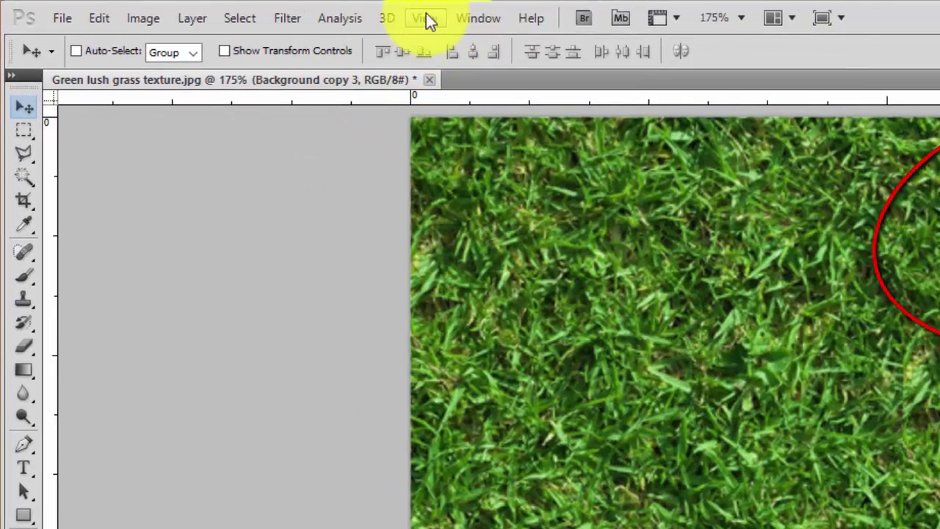
{"action": "left_click", "coordinate": [271, 12]}
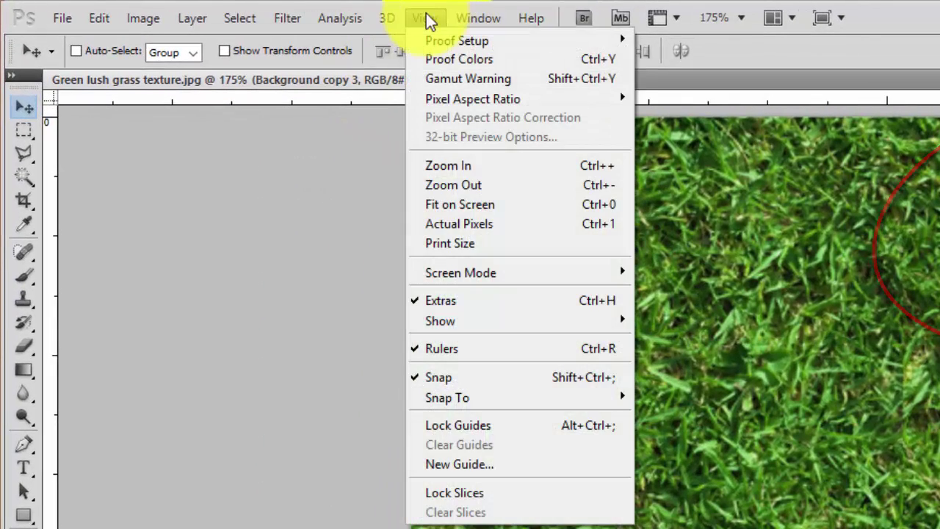
{"action": "left_click", "coordinate": [465, 378]}
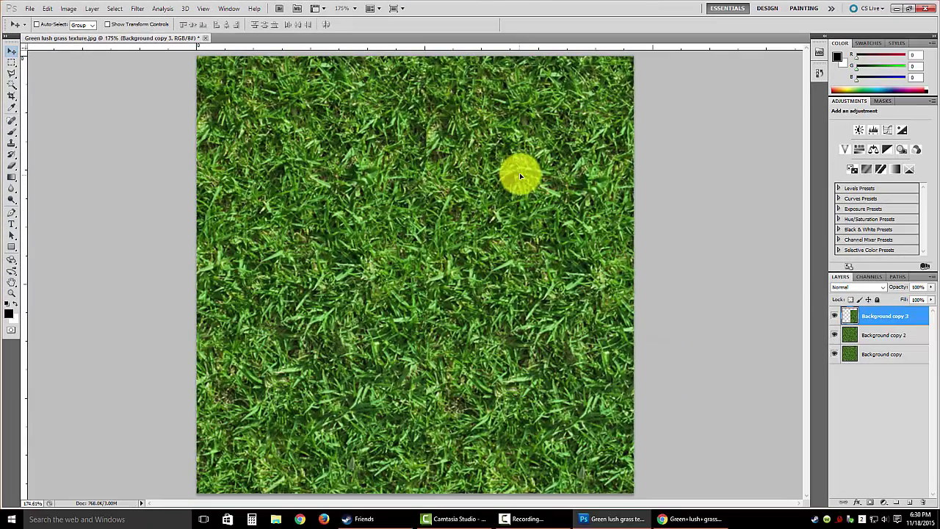
{"action": "left_click_drag", "start_coordinate": [524, 173], "coordinate": [523, 167]}
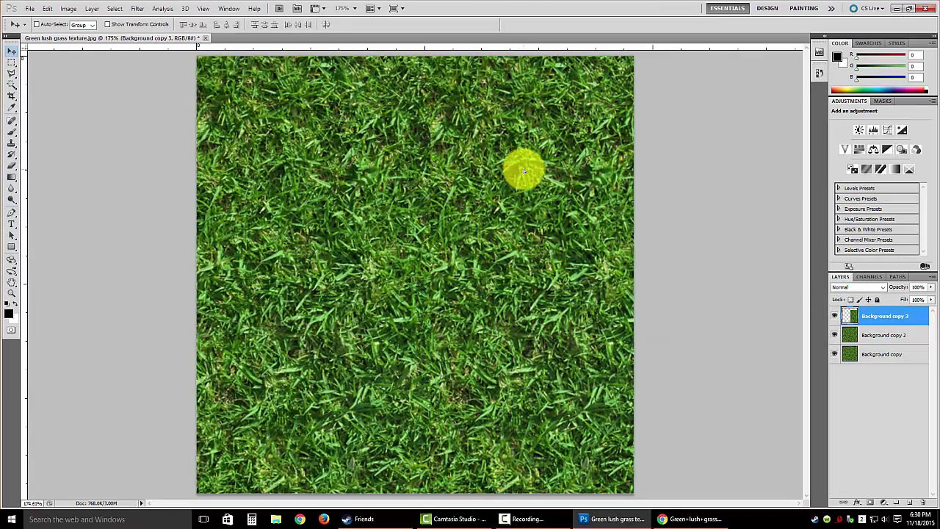
{"action": "left_click_drag", "start_coordinate": [494, 254], "coordinate": [506, 253]}
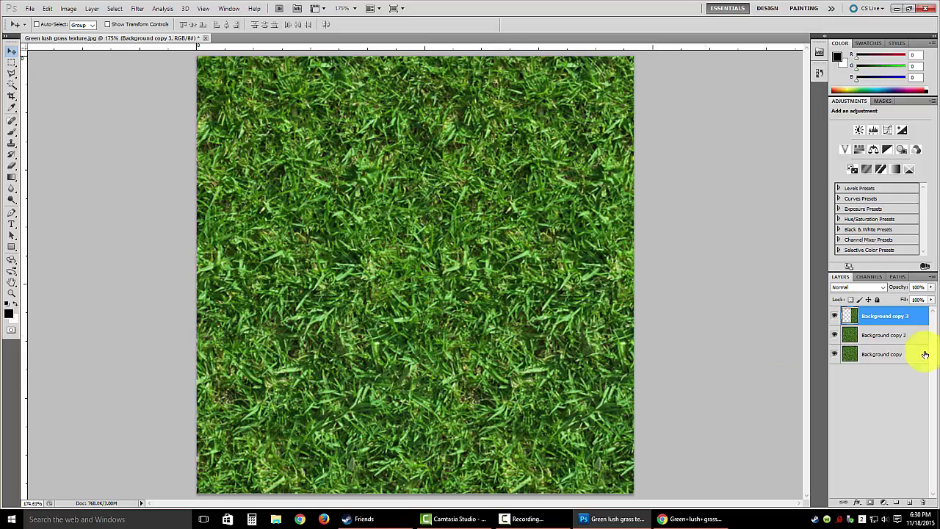
Offset Background copy 2 and Background copy 3 so the seams line up across the canvas
{"action": "left_click", "coordinate": [889, 337]}
{"action": "left_click_drag", "start_coordinate": [229, 283], "coordinate": [382, 262]}
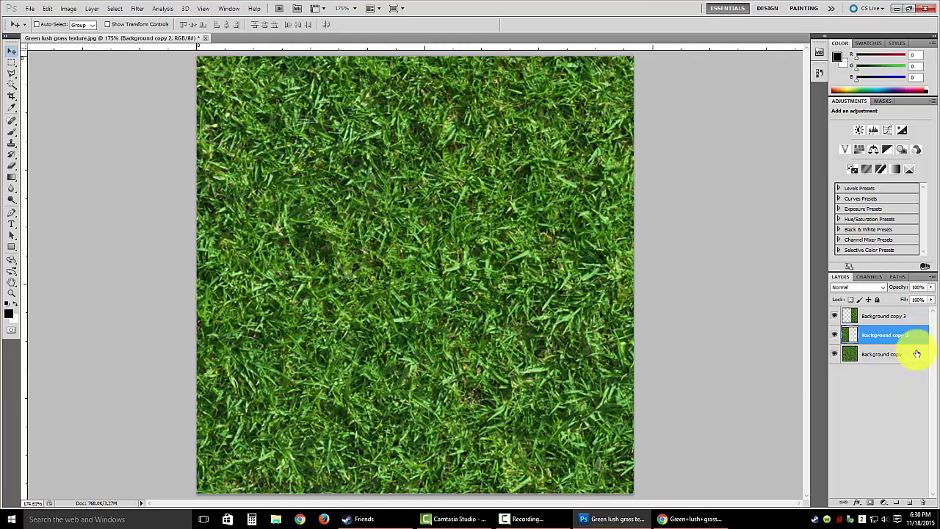
{"action": "left_click_drag", "start_coordinate": [395, 327], "coordinate": [310, 303]}
{"action": "left_click", "coordinate": [879, 323]}
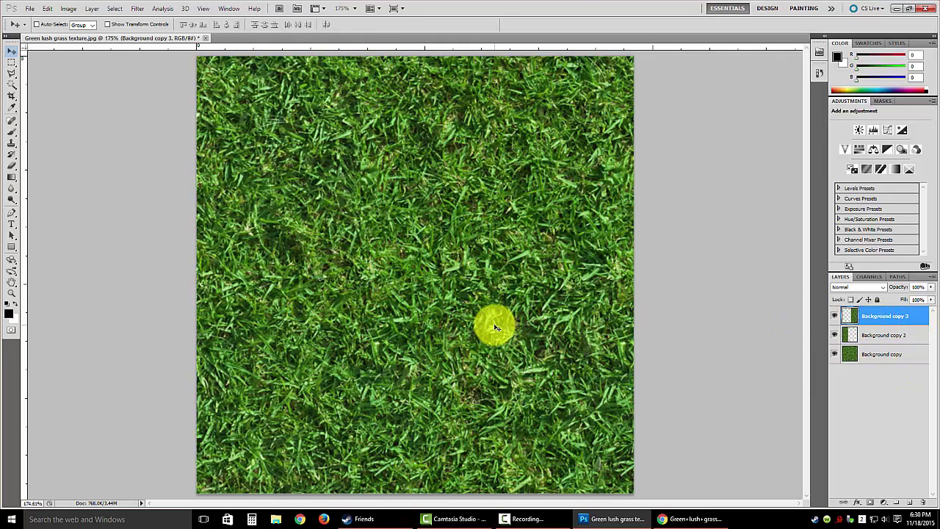
{"action": "left_click_drag", "start_coordinate": [495, 325], "coordinate": [519, 327]}
{"action": "left_click", "coordinate": [881, 360]}
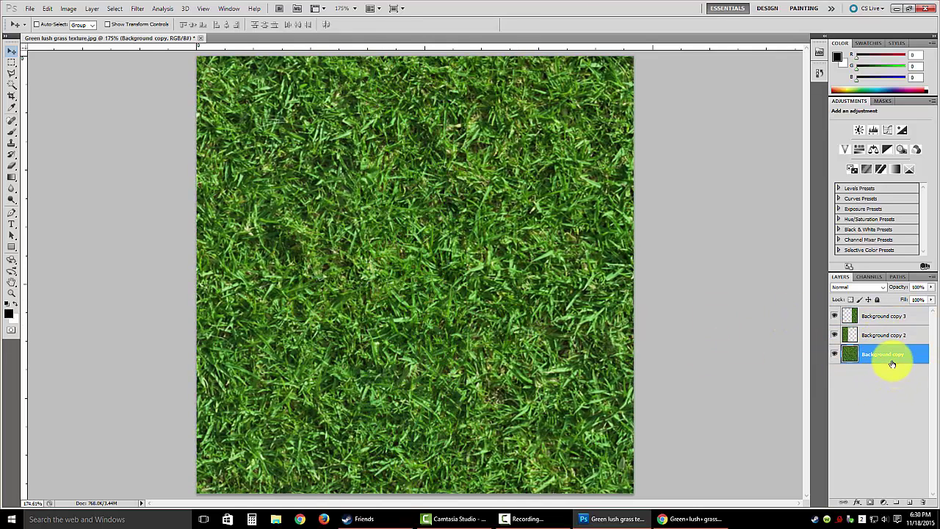
{"action": "left_click", "coordinate": [885, 335]}
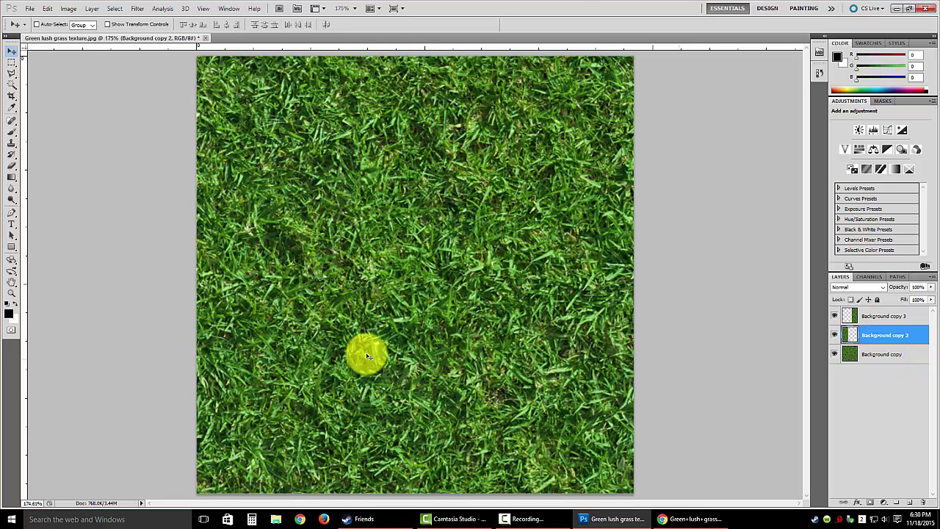
{"action": "left_click_drag", "start_coordinate": [325, 315], "coordinate": [361, 319]}
{"action": "left_click", "coordinate": [881, 318]}
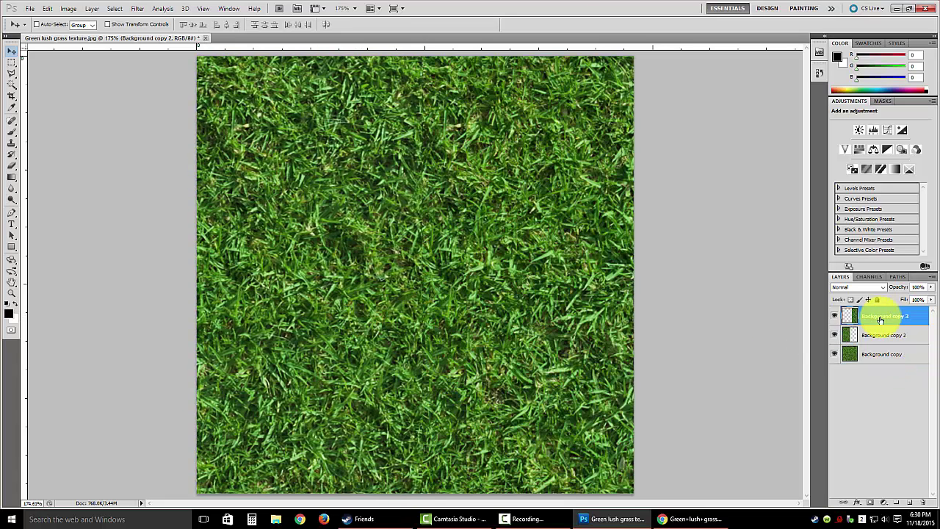
{"action": "left_click_drag", "start_coordinate": [505, 321], "coordinate": [482, 321]}
{"action": "left_click_drag", "start_coordinate": [474, 321], "coordinate": [473, 323]}
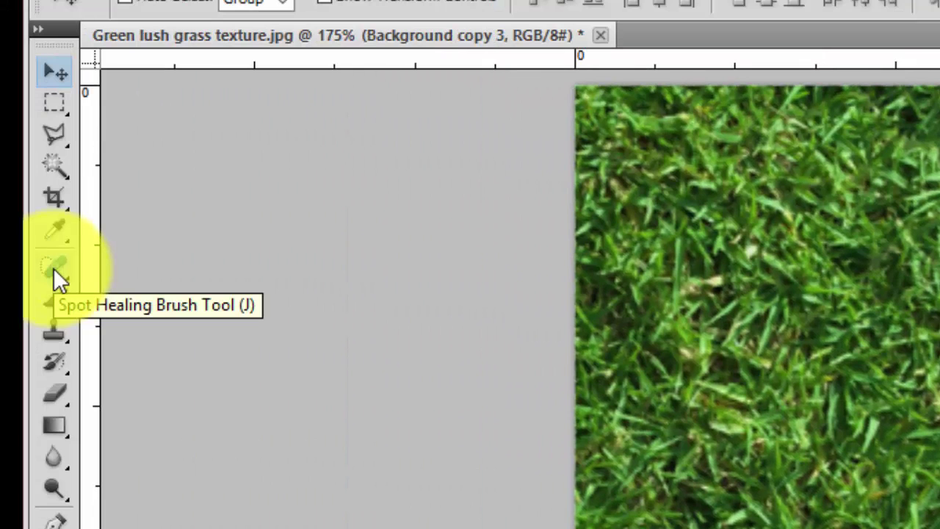
Set the Content-Aware Spot Healing Brush to a 37 px tip with 5% hardness
{"action": "left_click", "coordinate": [54, 269]}
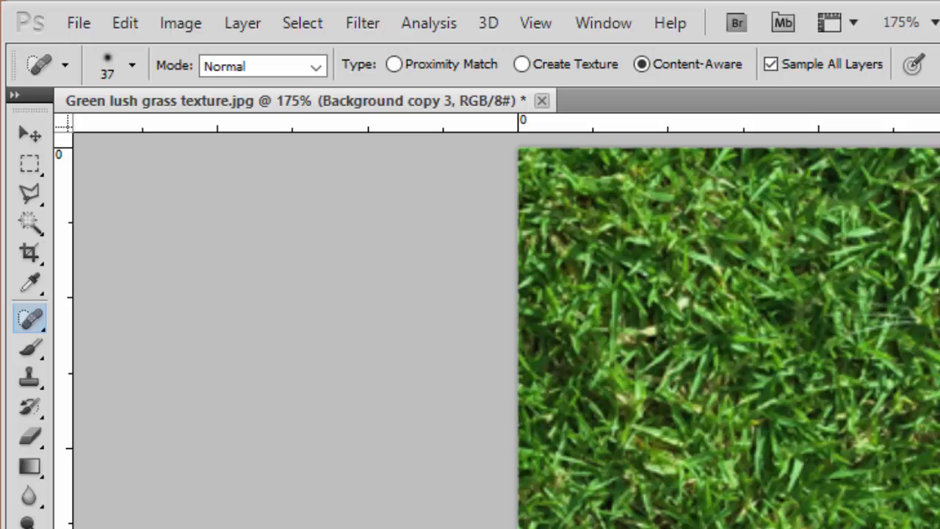
{"action": "left_click", "coordinate": [136, 68]}
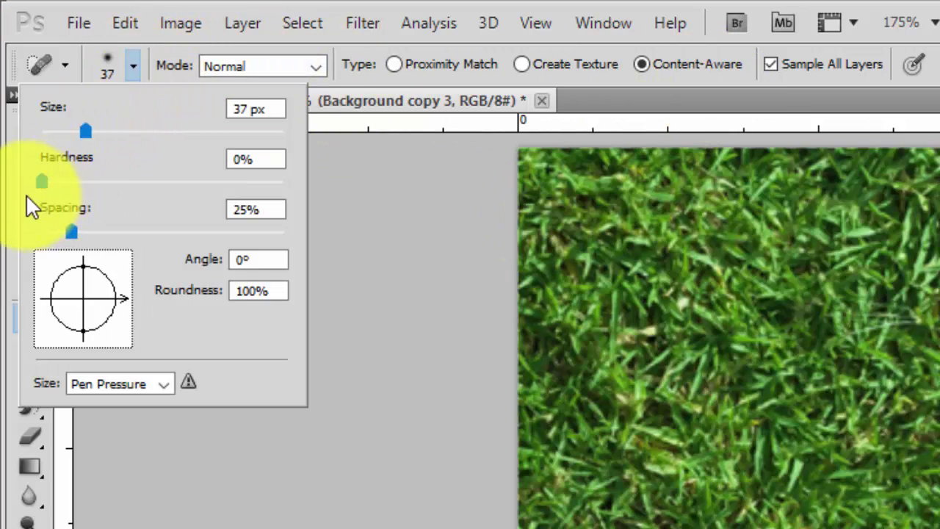
{"action": "left_click_drag", "start_coordinate": [41, 177], "coordinate": [54, 175]}
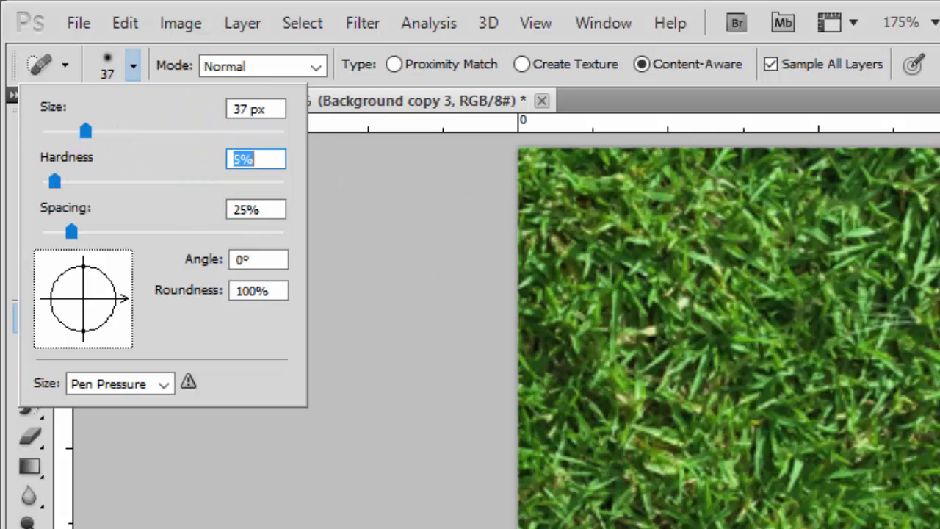
{"action": "key", "text": "Return"}
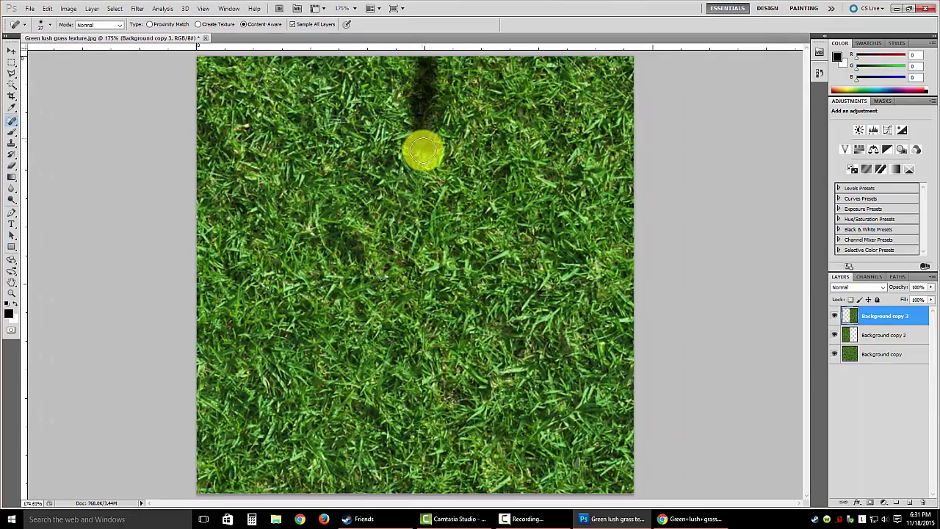
Heal the centre seam with Spot Healing strokes from the top streak to the bottom
{"action": "mouse_move", "coordinate": [424, 151]}
{"action": "left_mouse_down"}
{"action": "mouse_move", "coordinate": [426, 193]}
{"action": "mouse_move", "coordinate": [443, 232]}
{"action": "left_mouse_up"}
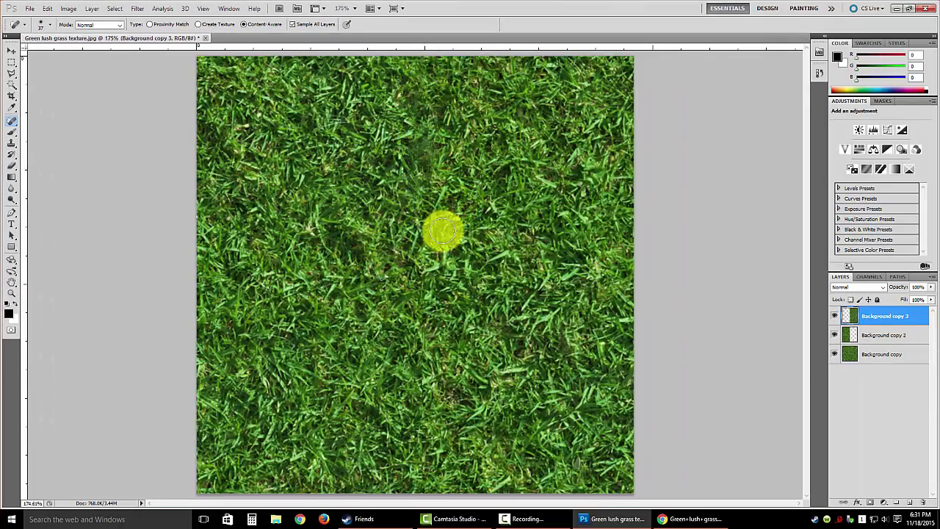
{"action": "mouse_move", "coordinate": [419, 191]}
{"action": "left_mouse_down"}
{"action": "mouse_move", "coordinate": [431, 242]}
{"action": "mouse_move", "coordinate": [418, 300]}
{"action": "mouse_move", "coordinate": [422, 438]}
{"action": "mouse_move", "coordinate": [437, 486]}
{"action": "left_mouse_up"}
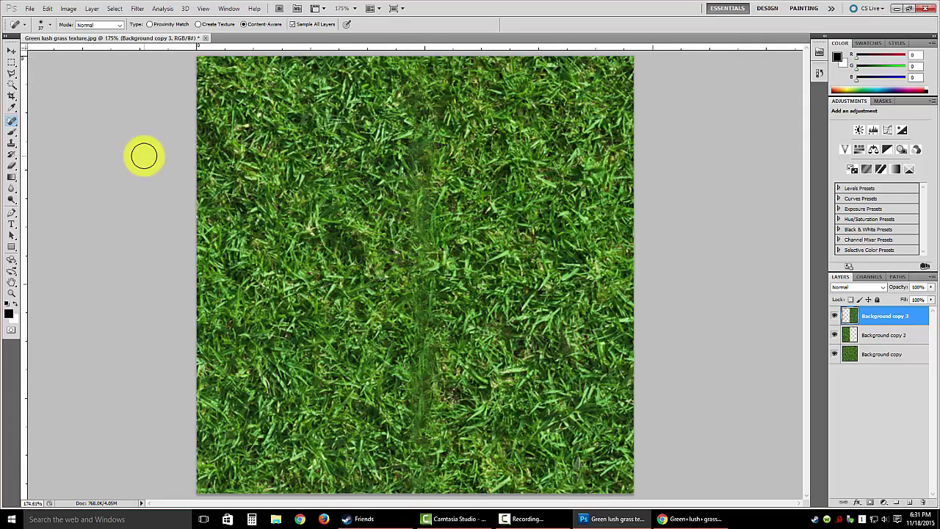
{"action": "left_click", "coordinate": [51, 26]}
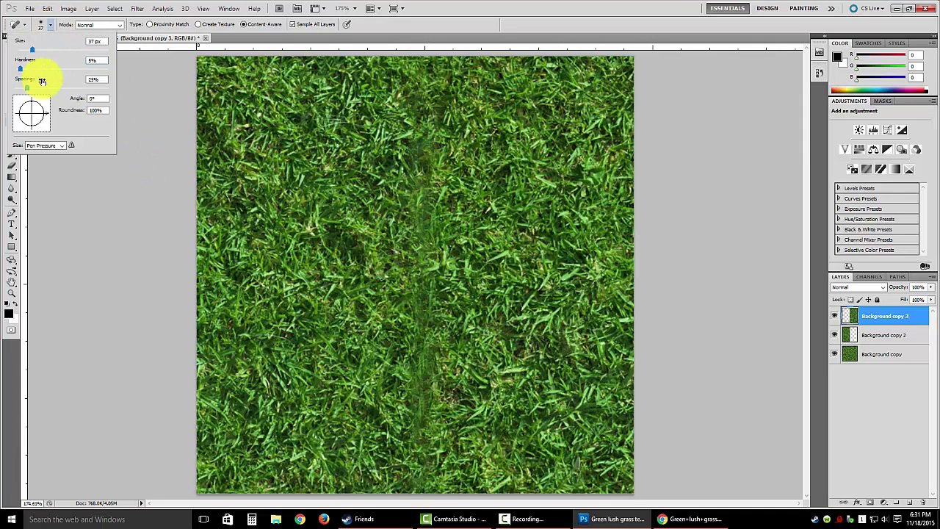
{"action": "left_click", "coordinate": [456, 290]}
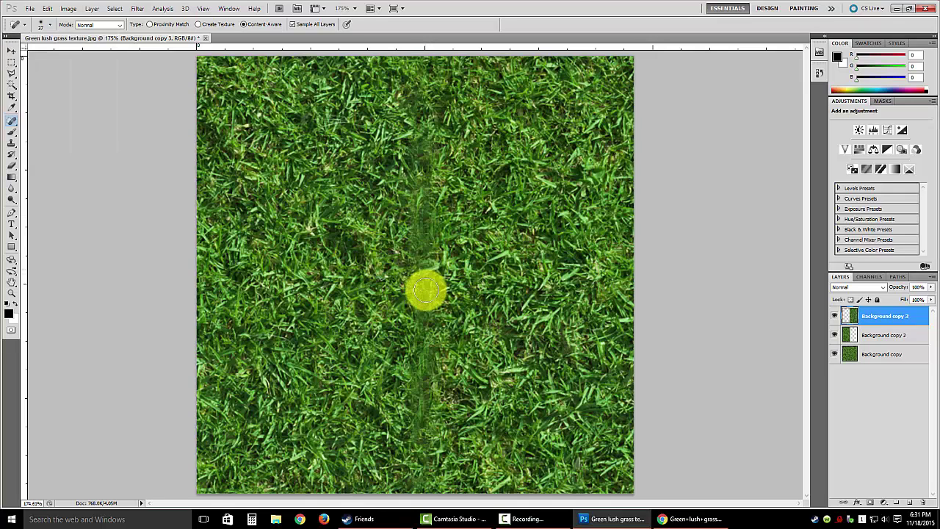
{"action": "left_click", "coordinate": [428, 340]}
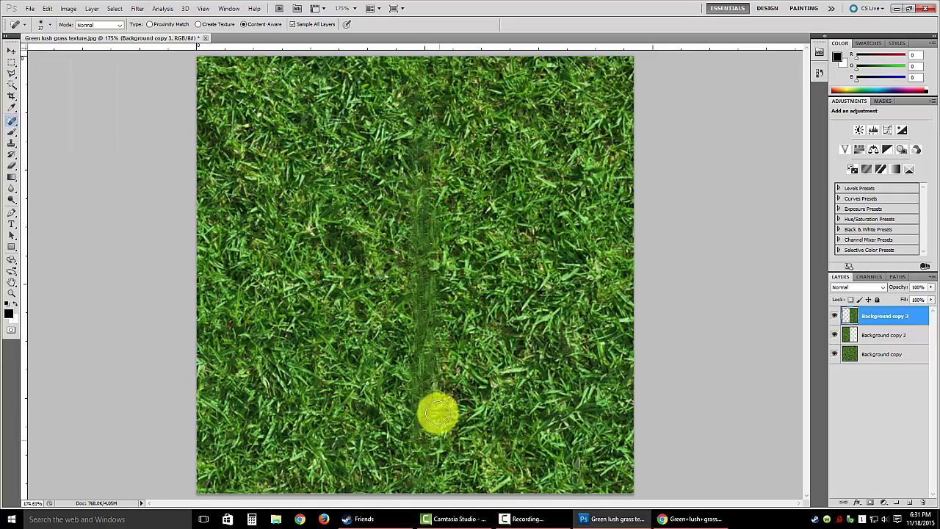
{"action": "mouse_move", "coordinate": [438, 413]}
{"action": "left_mouse_down"}
{"action": "mouse_move", "coordinate": [434, 465]}
{"action": "mouse_move", "coordinate": [488, 488]}
{"action": "mouse_move", "coordinate": [433, 488]}
{"action": "left_mouse_up"}
{"action": "left_click_drag", "start_coordinate": [431, 455], "coordinate": [429, 493]}
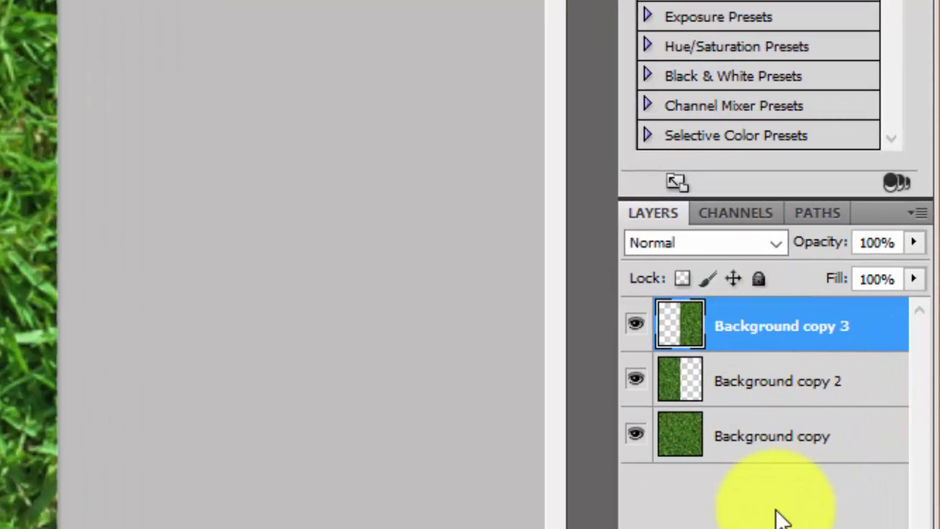
Merge the visible layers into Background copy and duplicate it into Background copy 2 and 3
{"action": "right_click", "coordinate": [772, 444]}
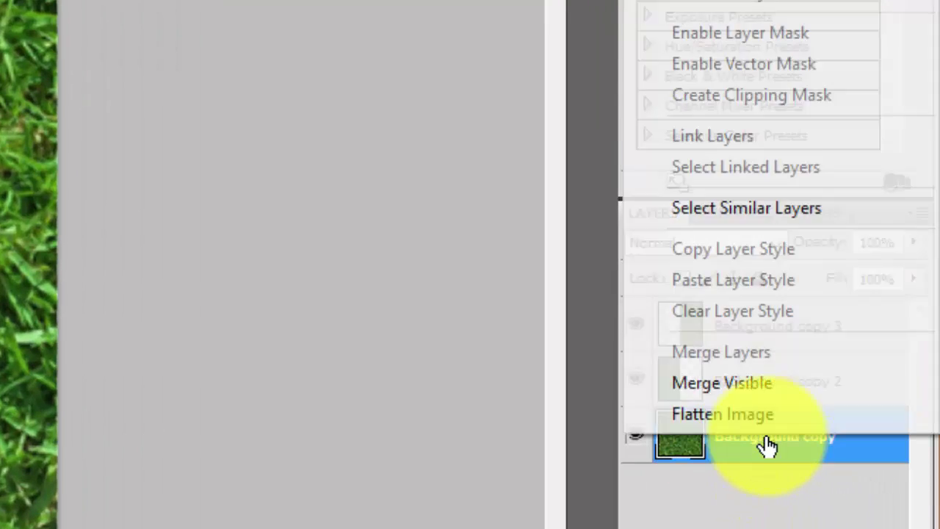
{"action": "left_click", "coordinate": [749, 380]}
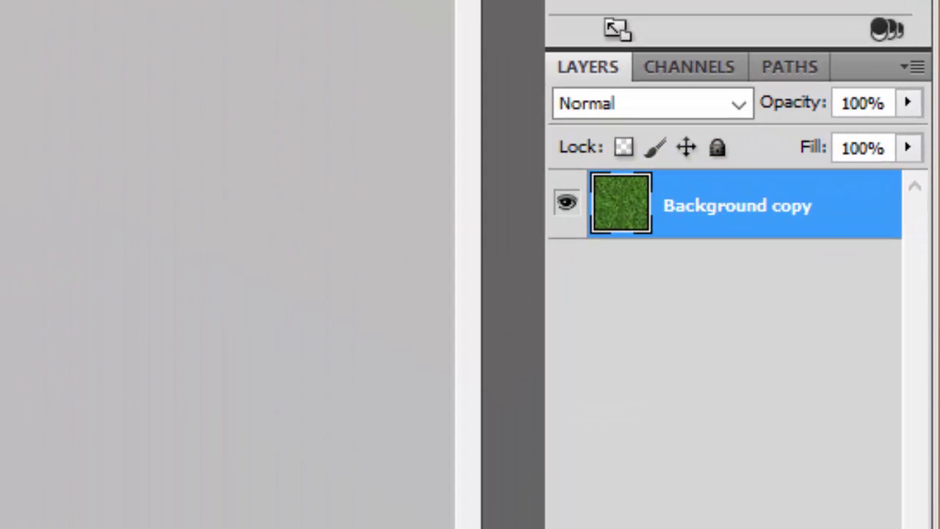
{"action": "key", "text": "ctrl+j"}
{"action": "key", "text": "ctrl+j"}
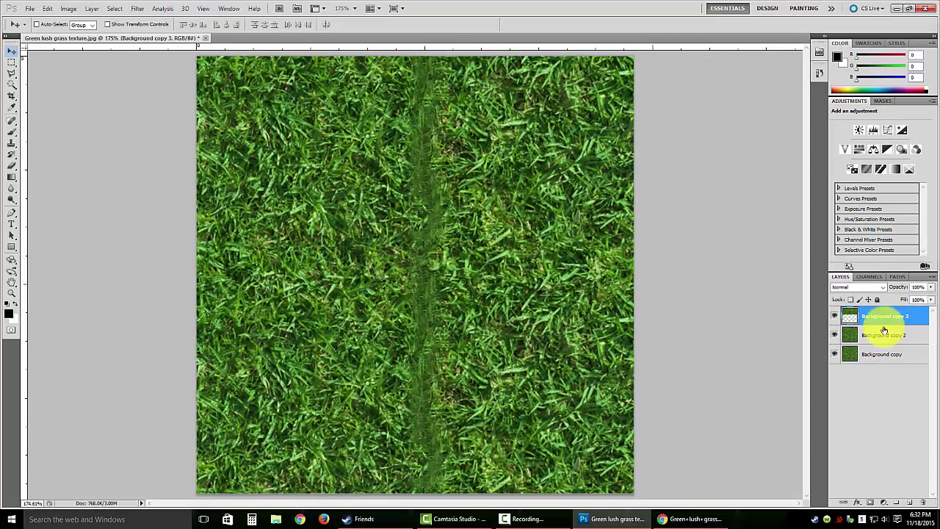
Shift Background copy 2, then spot-heal the horizontal seam on Background copy 3
{"action": "left_click", "coordinate": [883, 330]}
{"action": "left_click_drag", "start_coordinate": [504, 290], "coordinate": [482, 367]}
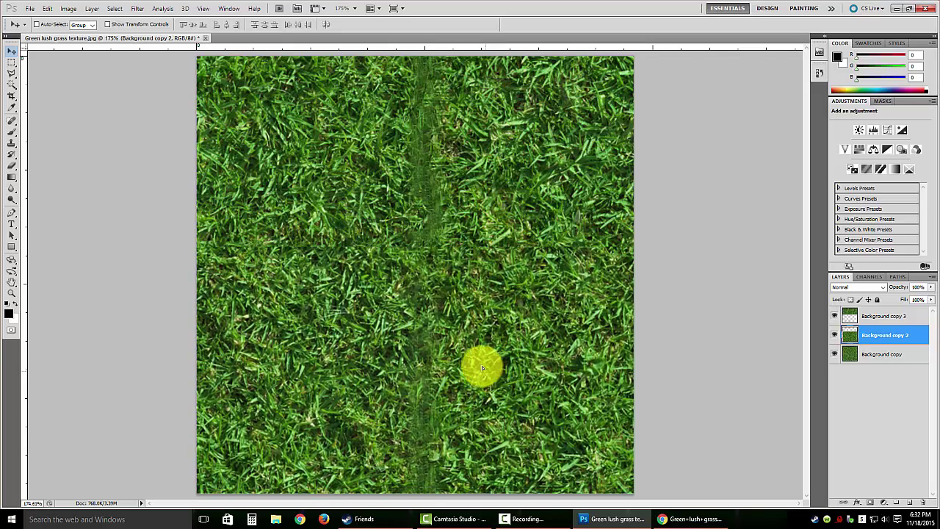
{"action": "left_click", "coordinate": [888, 317]}
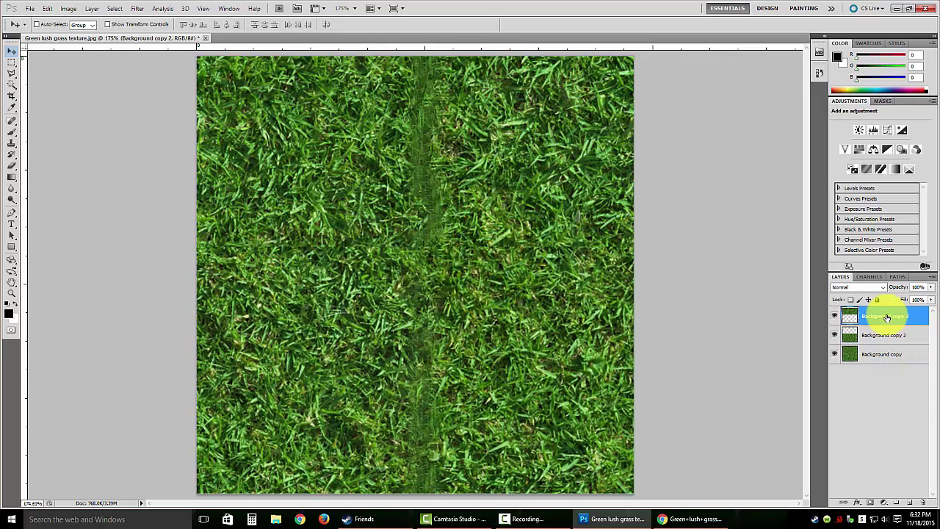
{"action": "left_click", "coordinate": [11, 121]}
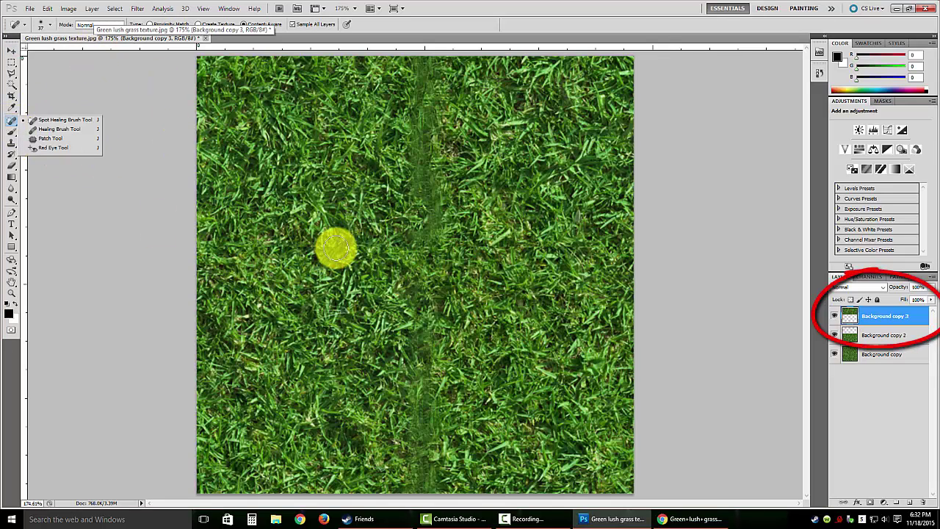
{"action": "mouse_move", "coordinate": [336, 253]}
{"action": "left_mouse_down"}
{"action": "mouse_move", "coordinate": [194, 247]}
{"action": "mouse_move", "coordinate": [329, 255]}
{"action": "mouse_move", "coordinate": [680, 247]}
{"action": "left_mouse_up"}
{"action": "left_click_drag", "start_coordinate": [606, 277], "coordinate": [606, 277]}
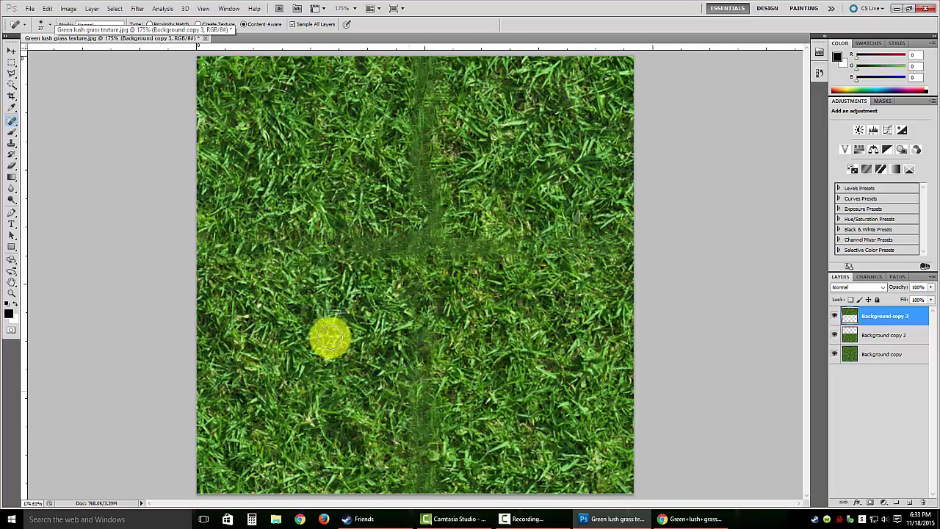
Merge the visible layers and scale the grass to 50% width and height
{"action": "right_click", "coordinate": [874, 343]}
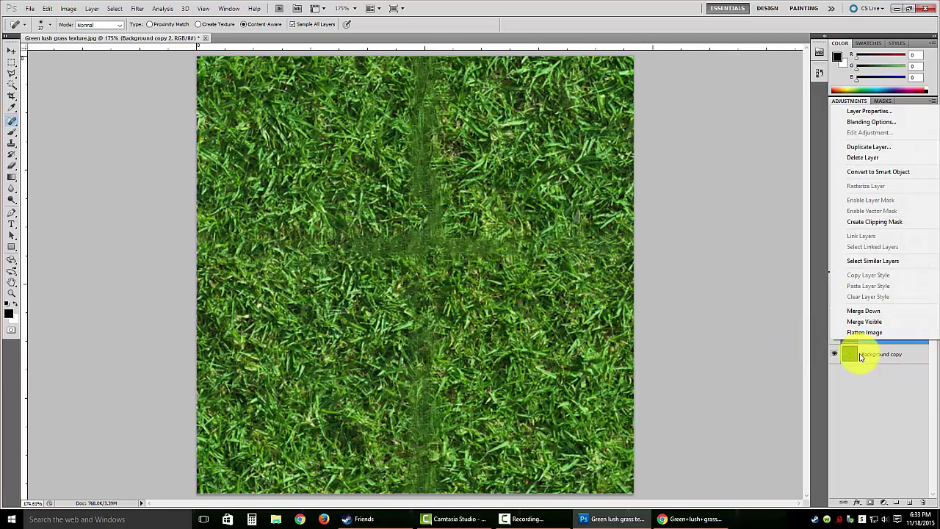
{"action": "left_click", "coordinate": [861, 319]}
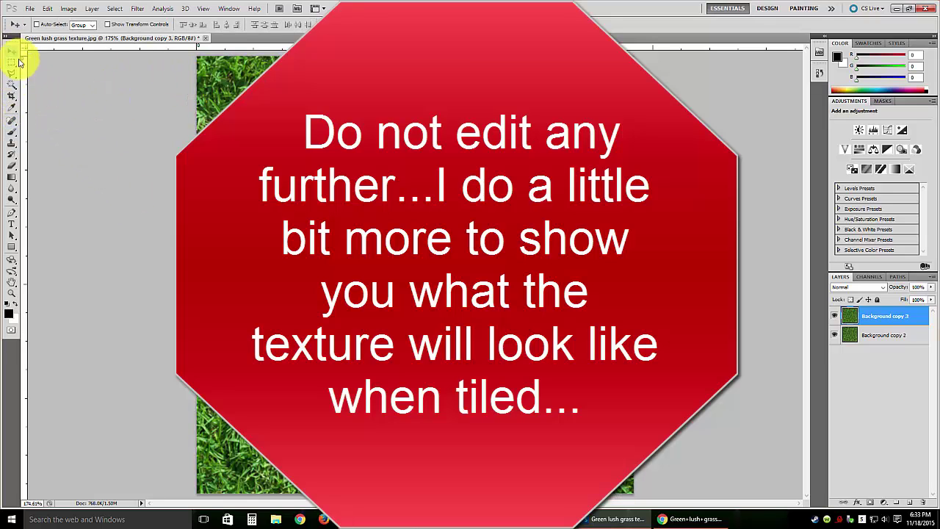
{"action": "key", "text": "ctrl+t"}
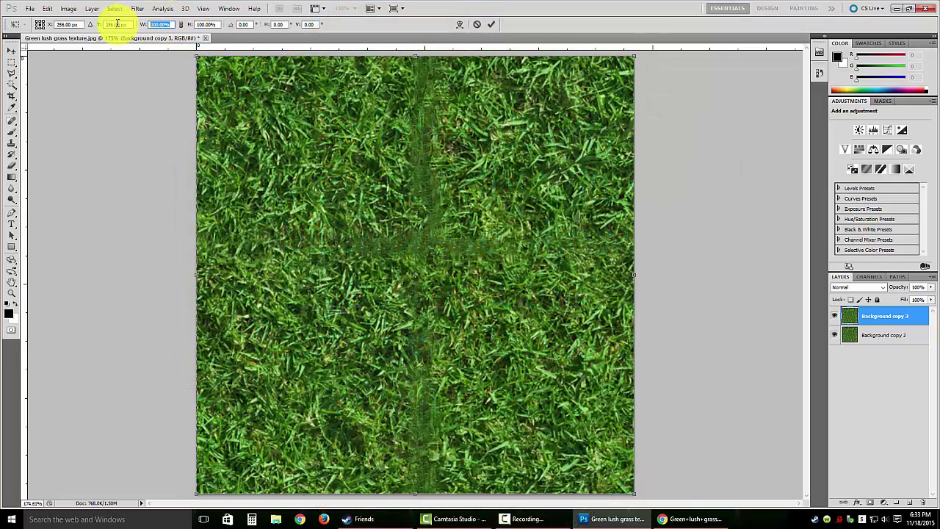
{"action": "type", "text": "5050"}
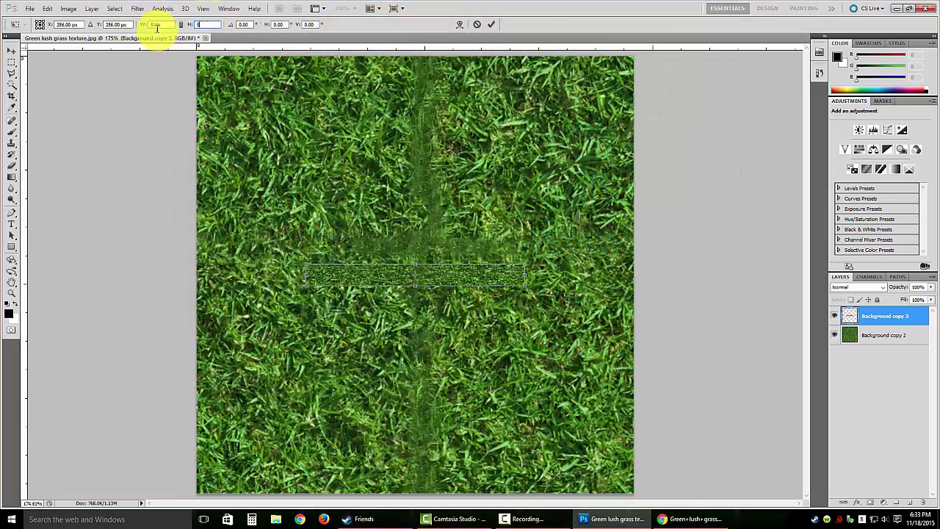
{"action": "key", "text": "Return"}
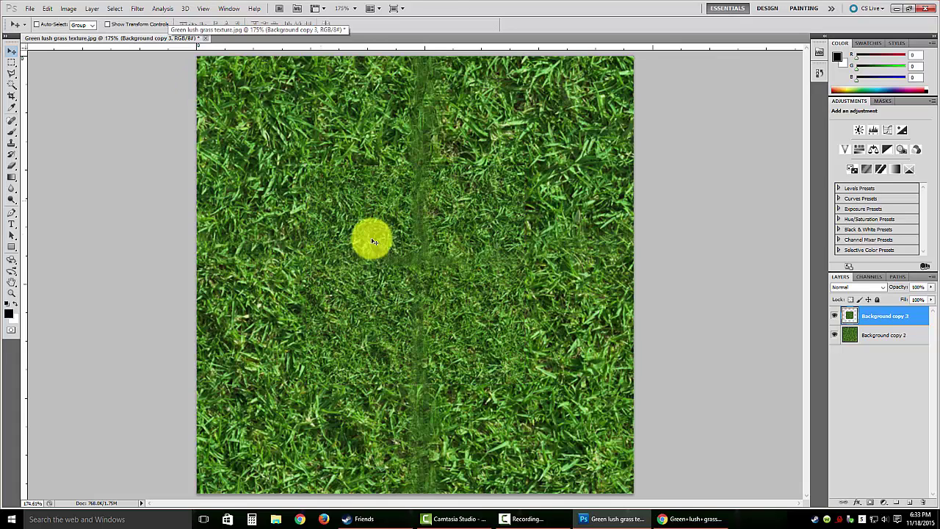
Arrange the half-size tile copies into a 2×2 grid, top-left, top-right, bottom-left, bottom-right
{"action": "left_click_drag", "start_coordinate": [419, 309], "coordinate": [333, 217]}
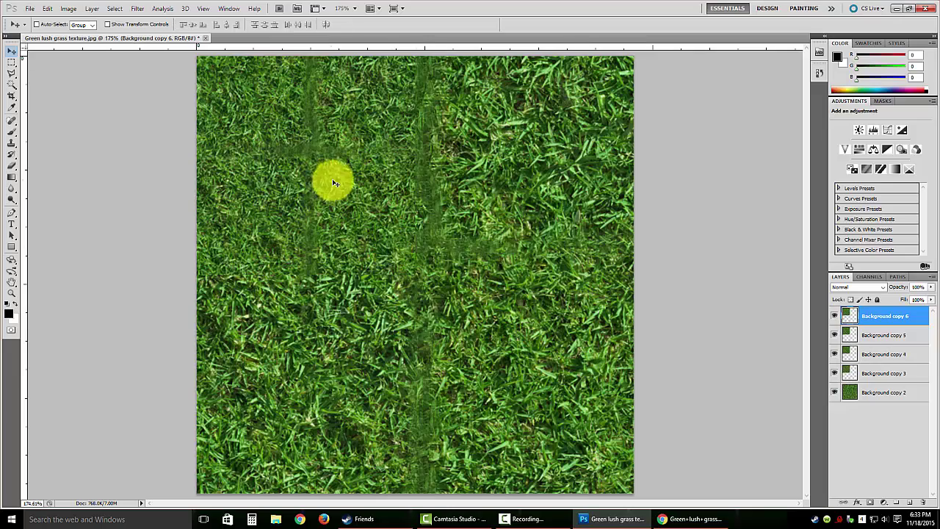
{"action": "left_click_drag", "start_coordinate": [331, 183], "coordinate": [548, 185]}
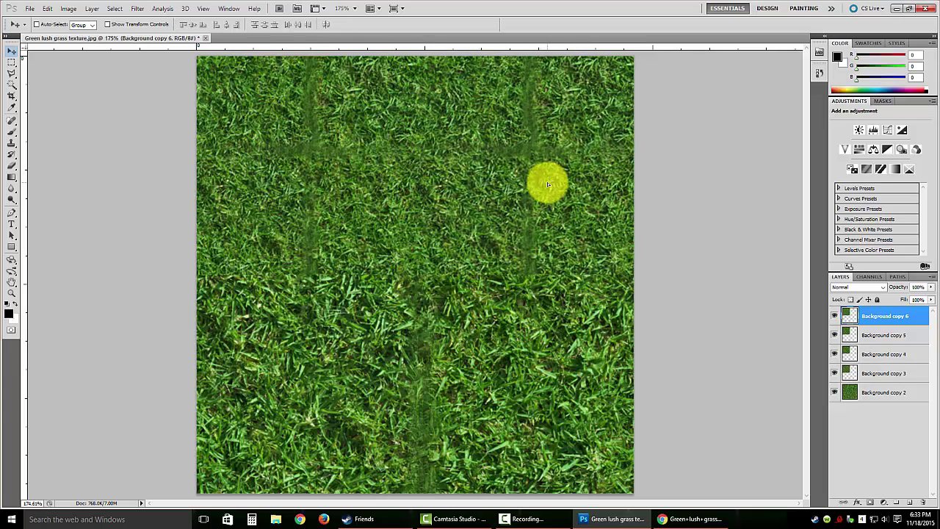
{"action": "left_click", "coordinate": [897, 338]}
{"action": "left_click_drag", "start_coordinate": [374, 201], "coordinate": [359, 397]}
{"action": "left_click", "coordinate": [873, 360]}
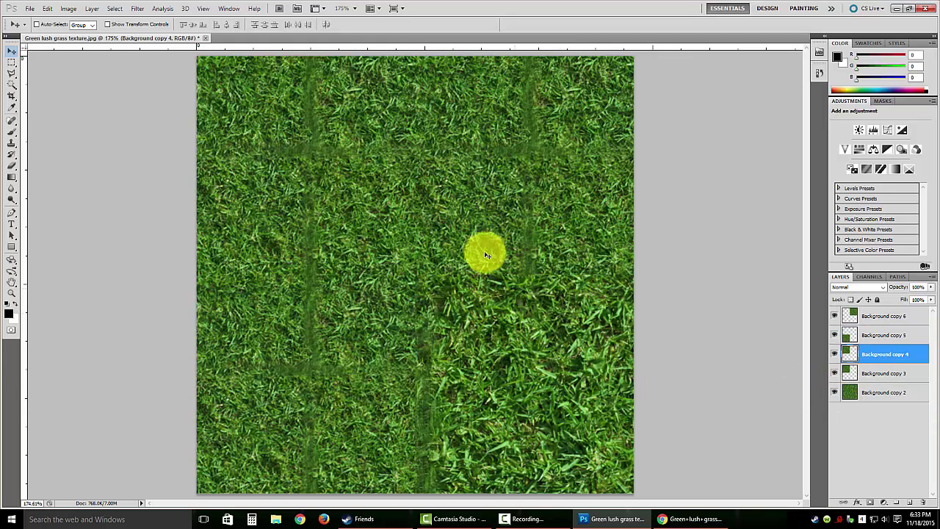
{"action": "left_click_drag", "start_coordinate": [482, 252], "coordinate": [643, 413]}
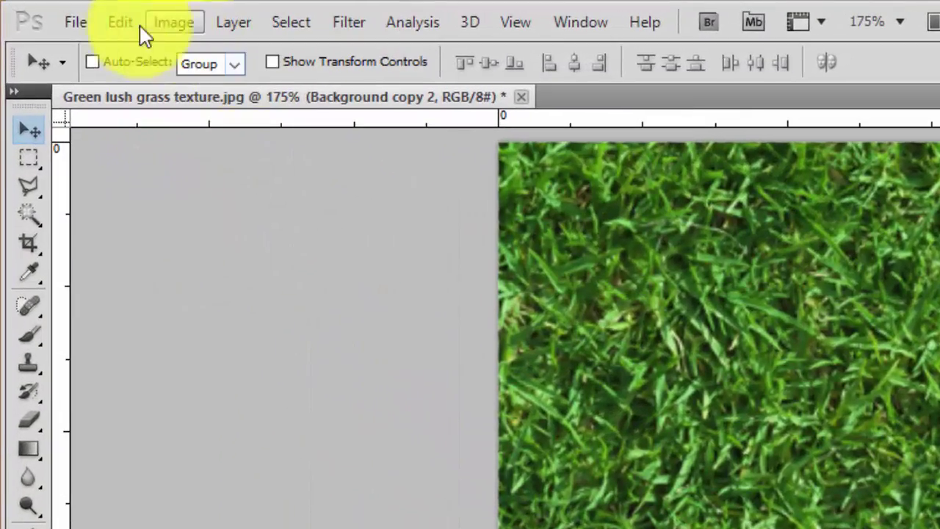
Save the texture as grass.psd in Photoshop format into the textures folder
{"action": "left_click", "coordinate": [33, 9]}
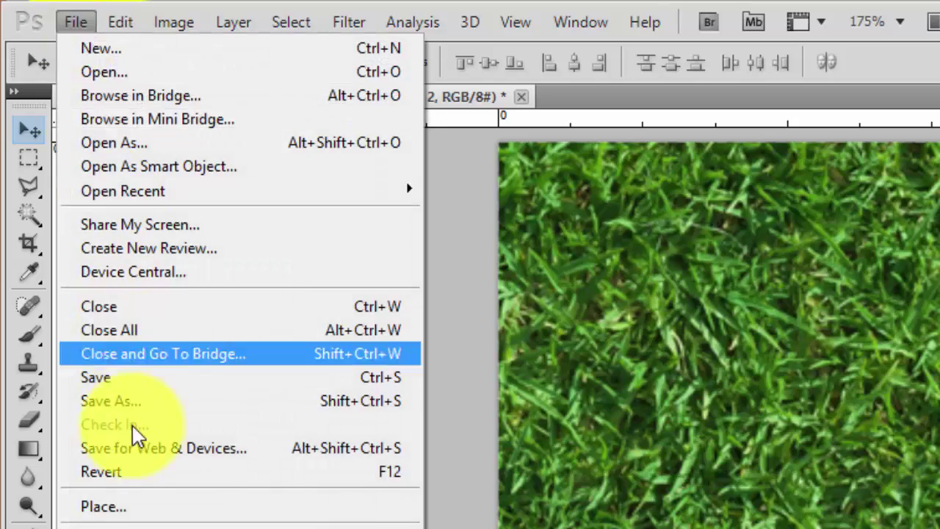
{"action": "left_click", "coordinate": [117, 401]}
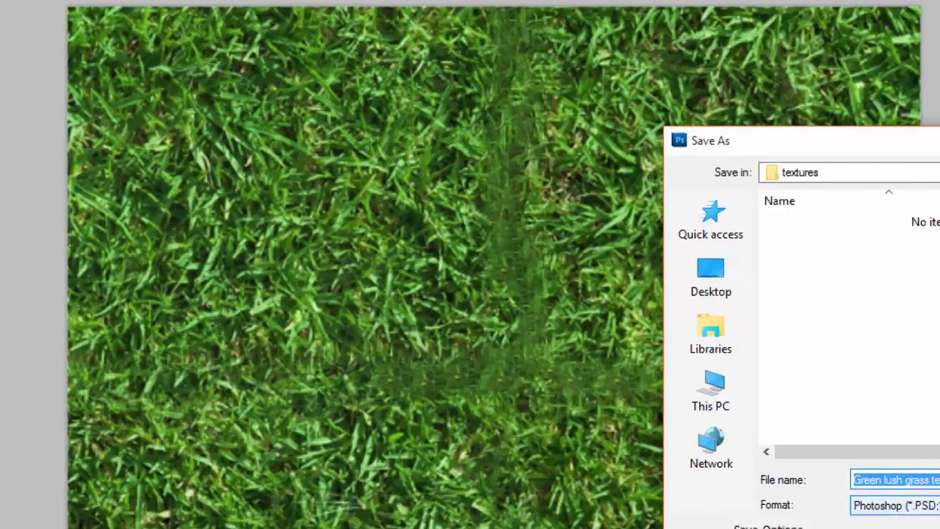
{"action": "left_click", "coordinate": [905, 506]}
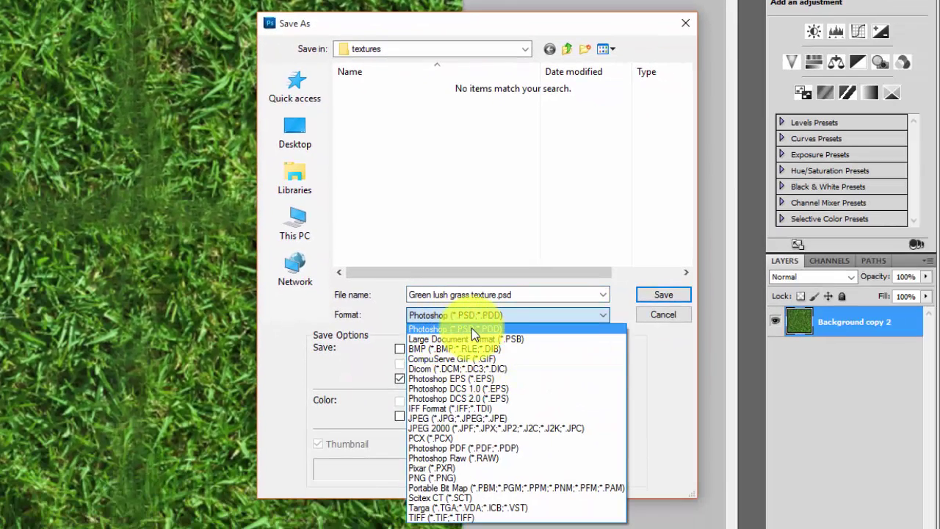
{"action": "left_click", "coordinate": [471, 329]}
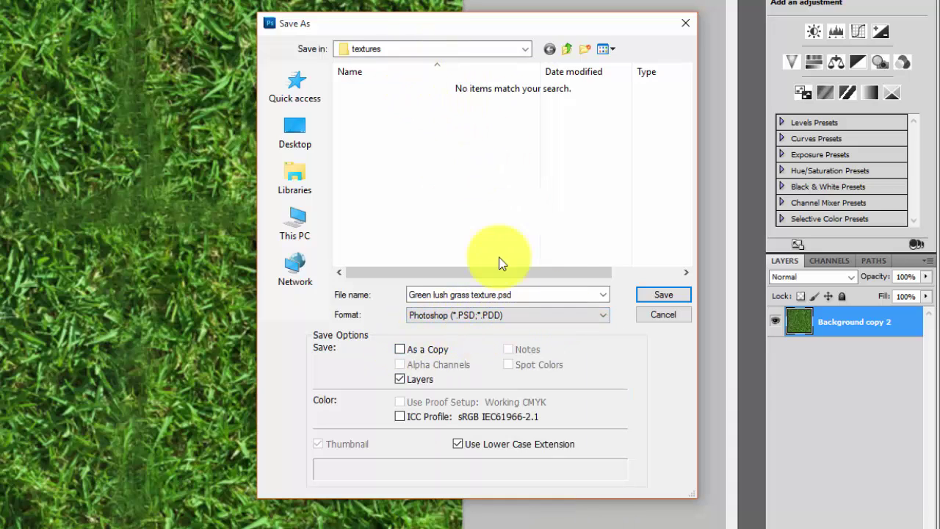
{"action": "left_click", "coordinate": [340, 50]}
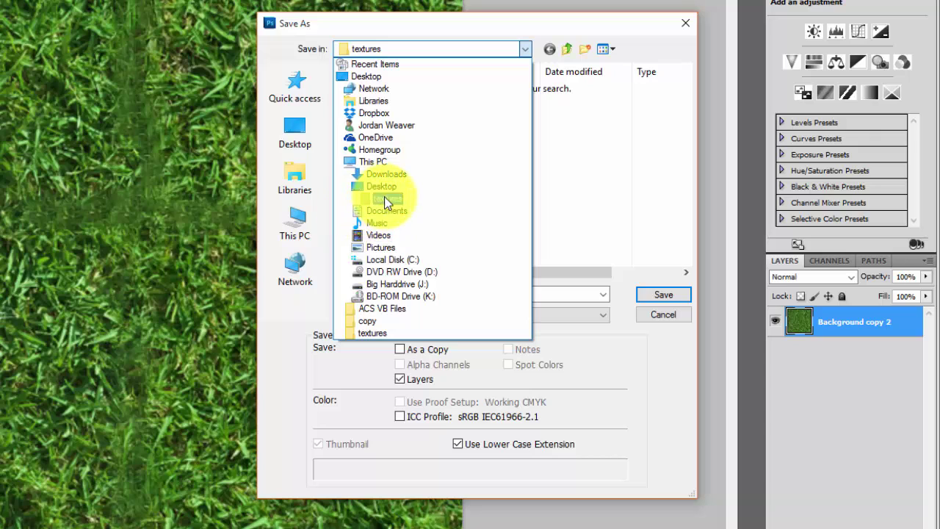
{"action": "left_click", "coordinate": [382, 198]}
{"action": "left_click", "coordinate": [499, 294]}
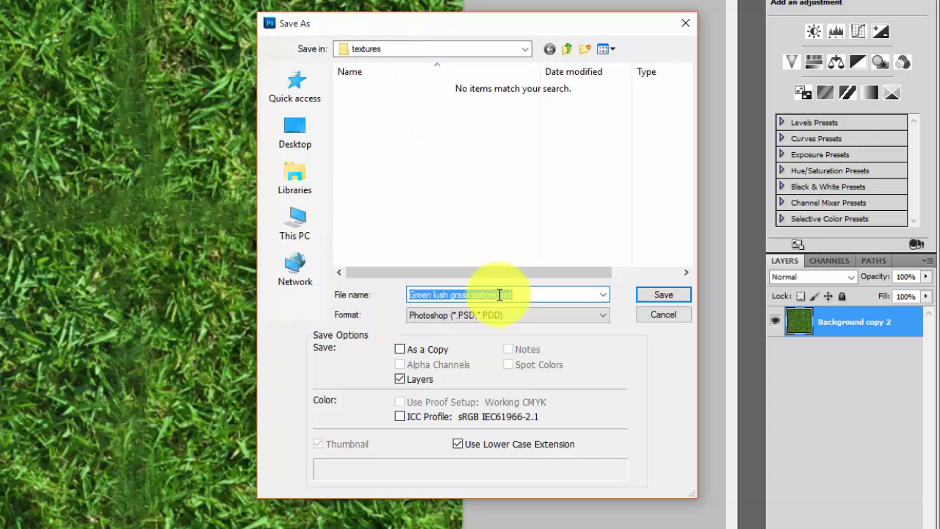
{"action": "left_click_drag", "start_coordinate": [499, 295], "coordinate": [355, 294]}
{"action": "type", "text": "grass"}
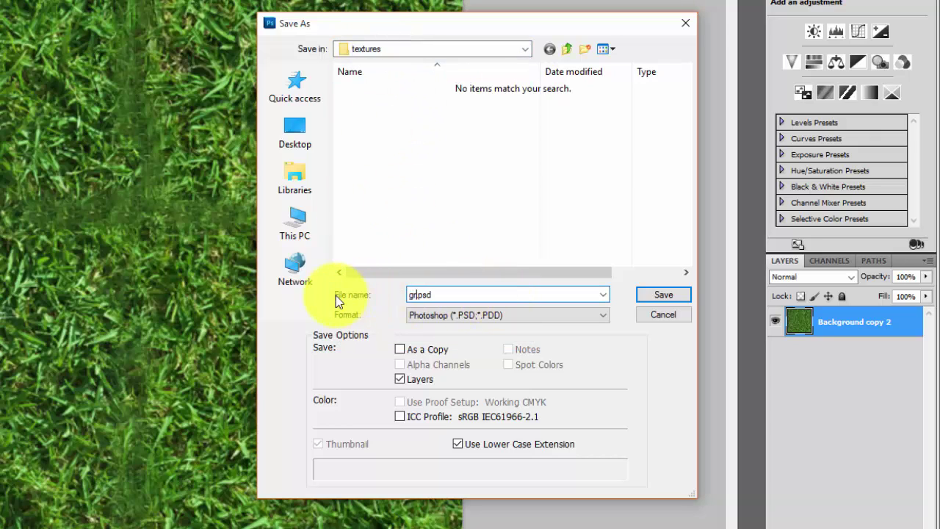
{"action": "left_click", "coordinate": [641, 294]}
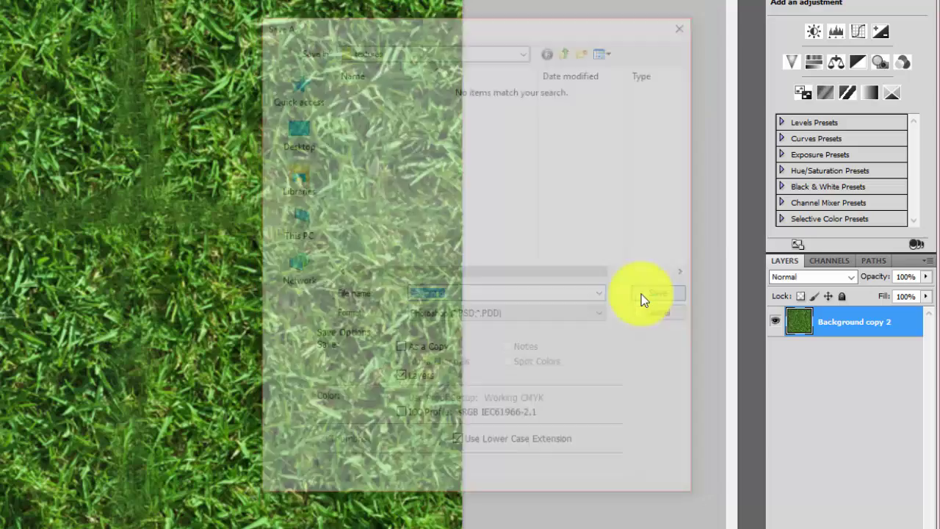